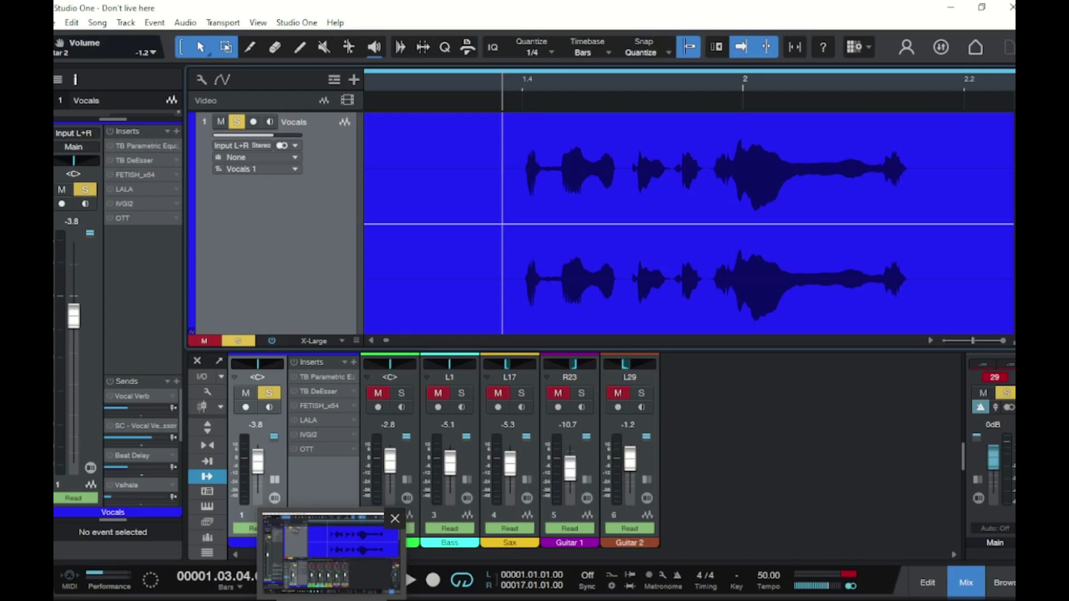
Step: Play back the soloed vocal's opening phrase and set the playhead just before its first syllable
key(space)
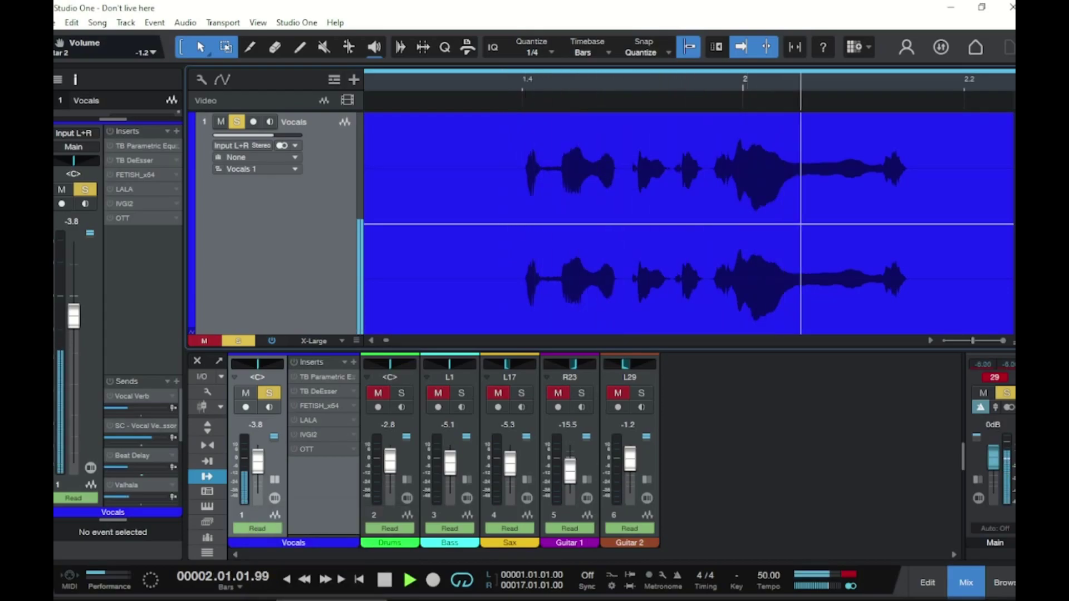
key(space)
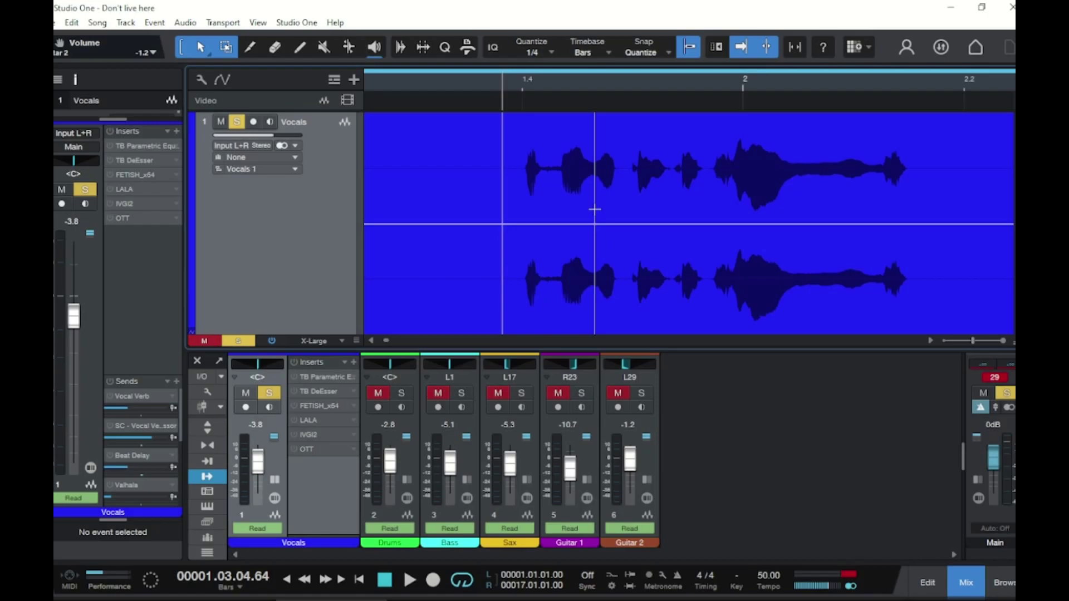
drag(566, 83, 566, 83)
click(393, 81)
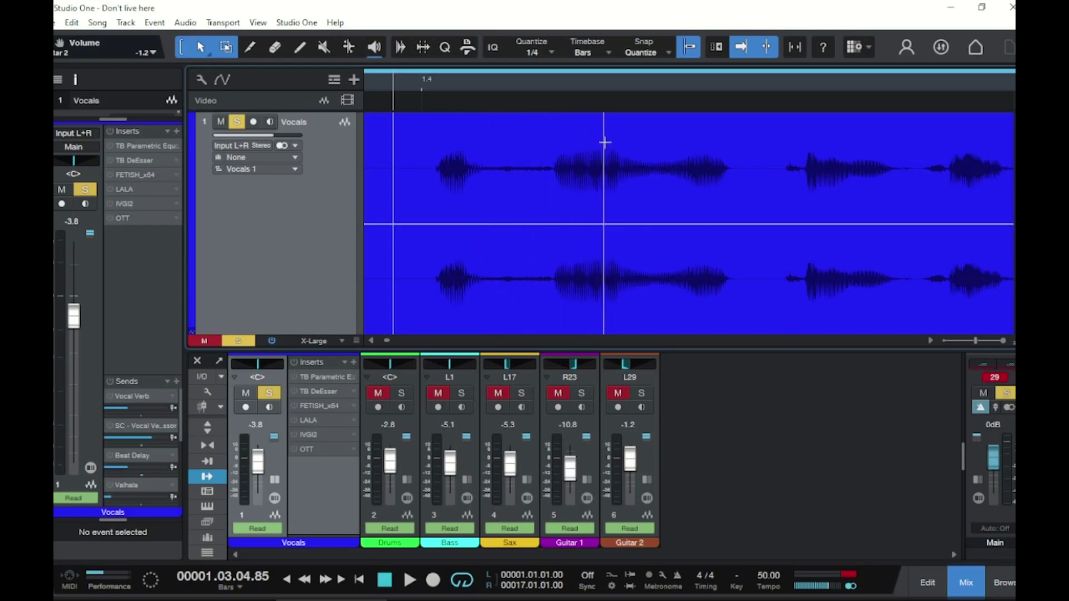
Step: Select the quiet section between the first two vocal syllables and raise its gain envelope to roughly match the neighbouring loudness
drag(481, 145, 551, 145)
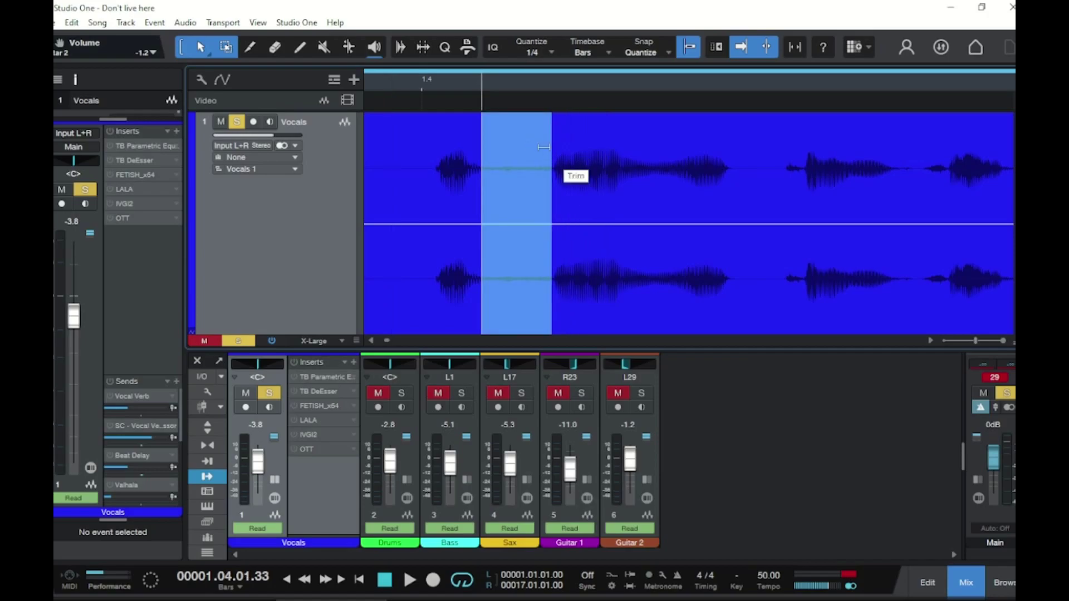
drag(511, 148, 496, 85)
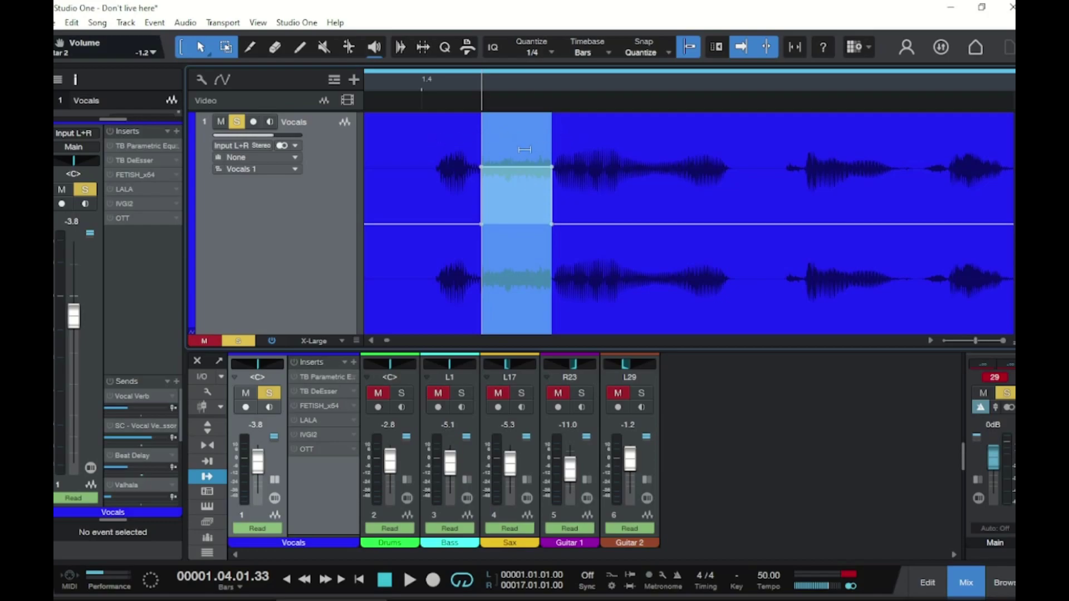
mouse_move(515, 151)
mouse_down()
mouse_move(510, 121)
mouse_move(510, 139)
mouse_up()
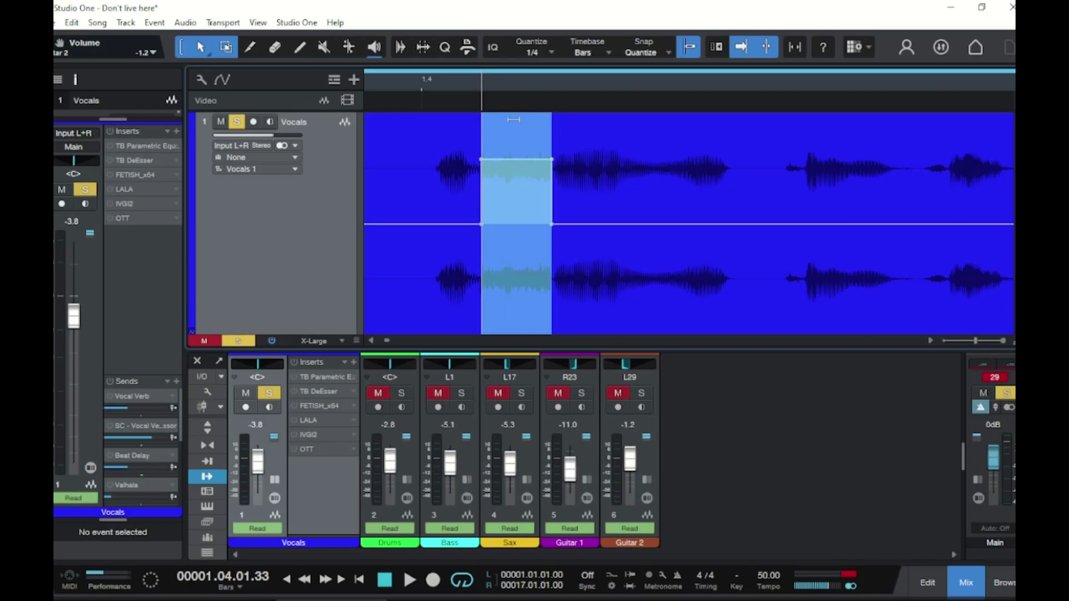
Step: Play back the phrase from before the first syllable to check the boosted section
click(411, 102)
click(395, 84)
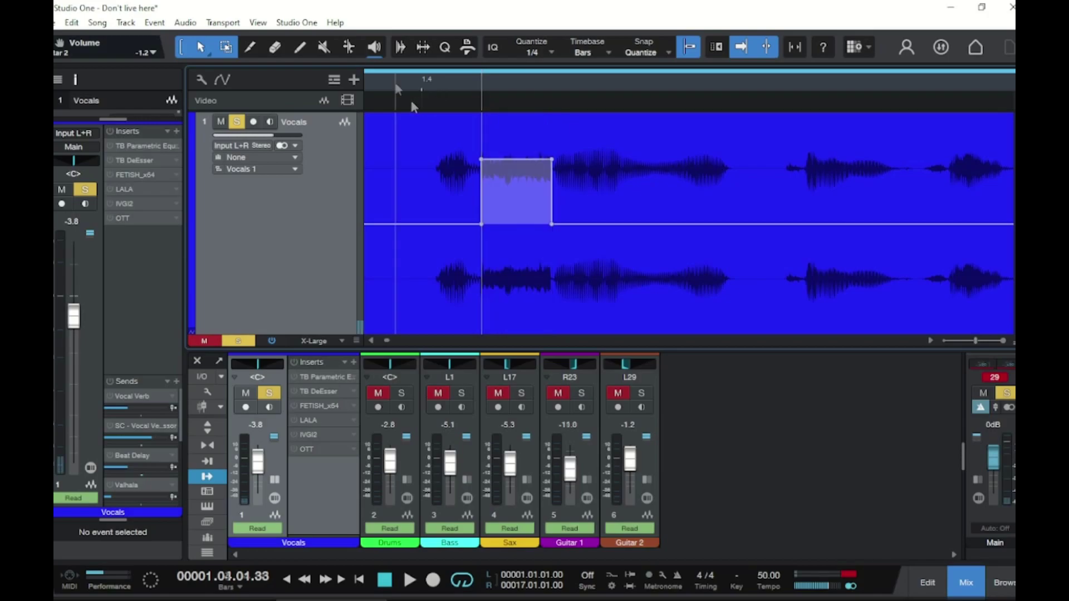
key(space)
key(space)
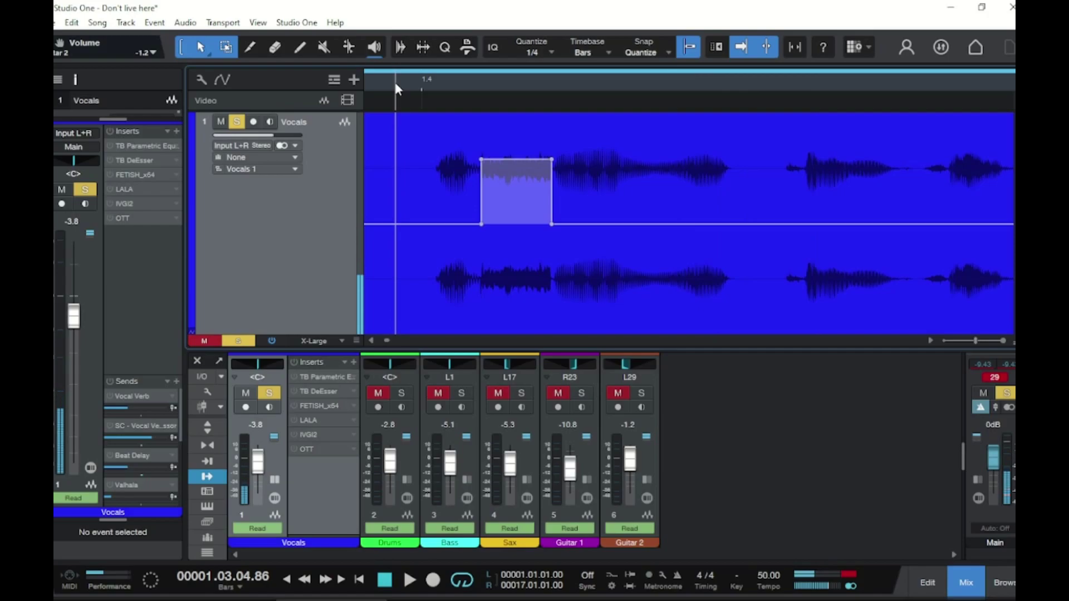
key(space)
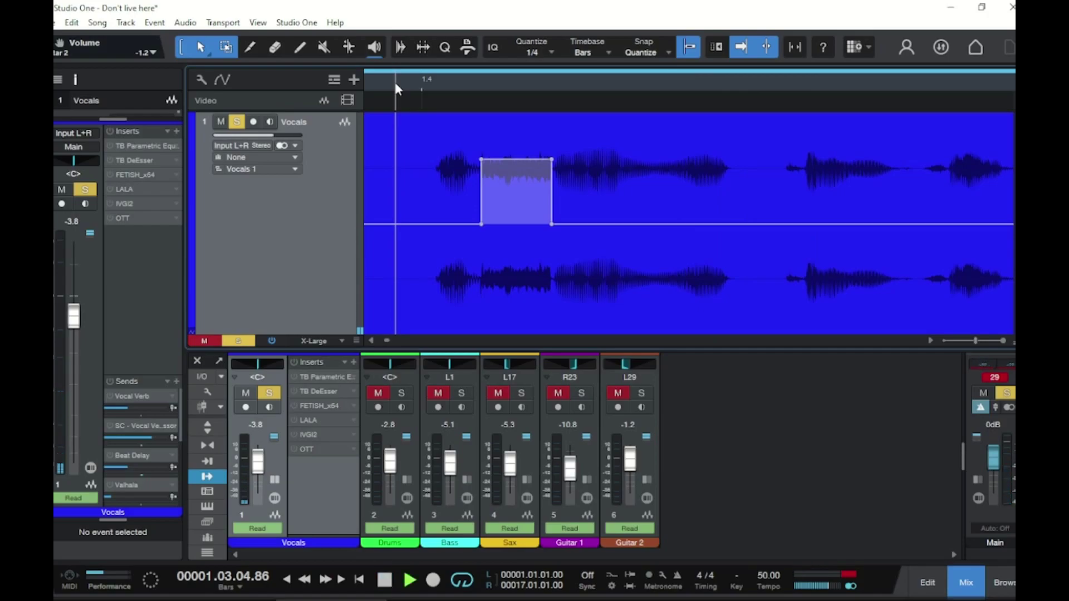
key(space)
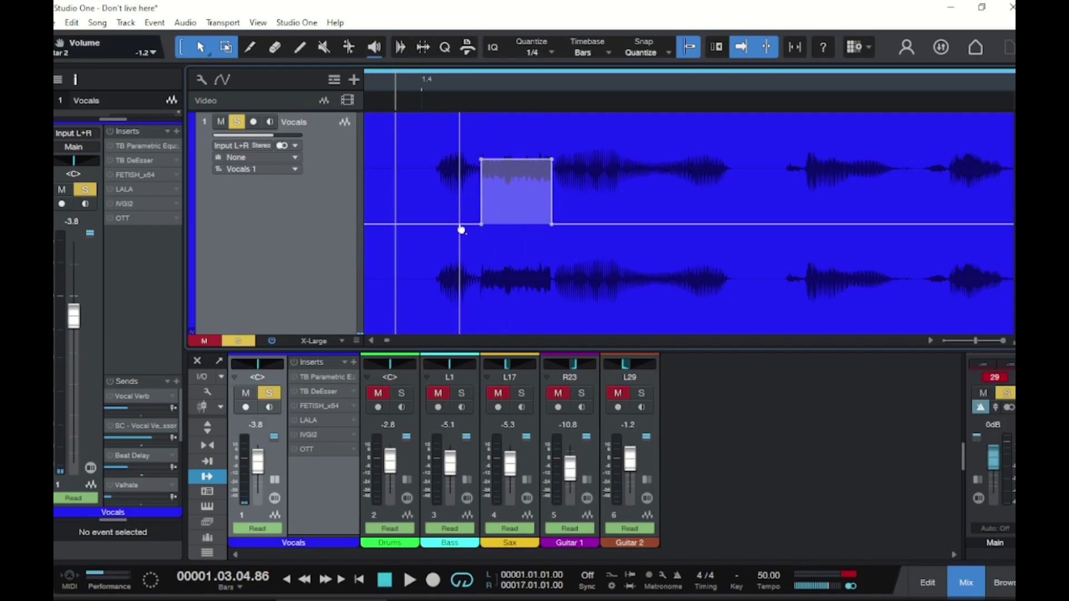
Step: Slope both edges of the gain boost by adding gain points just outside it and deleting the two inner base points
click(496, 84)
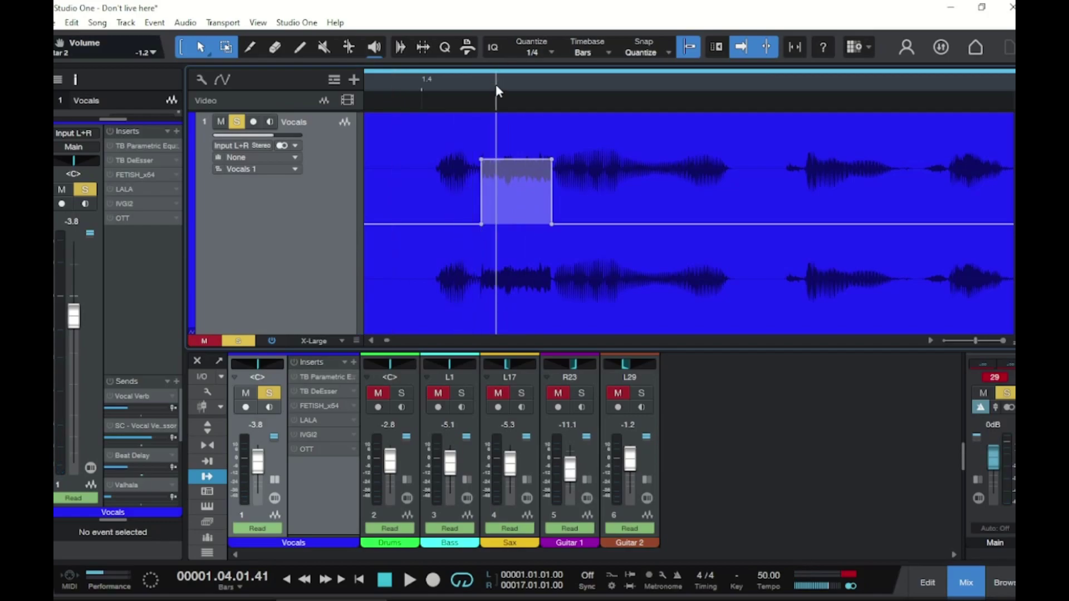
scroll(494, 82, up, 3)
click(451, 224)
click(617, 225)
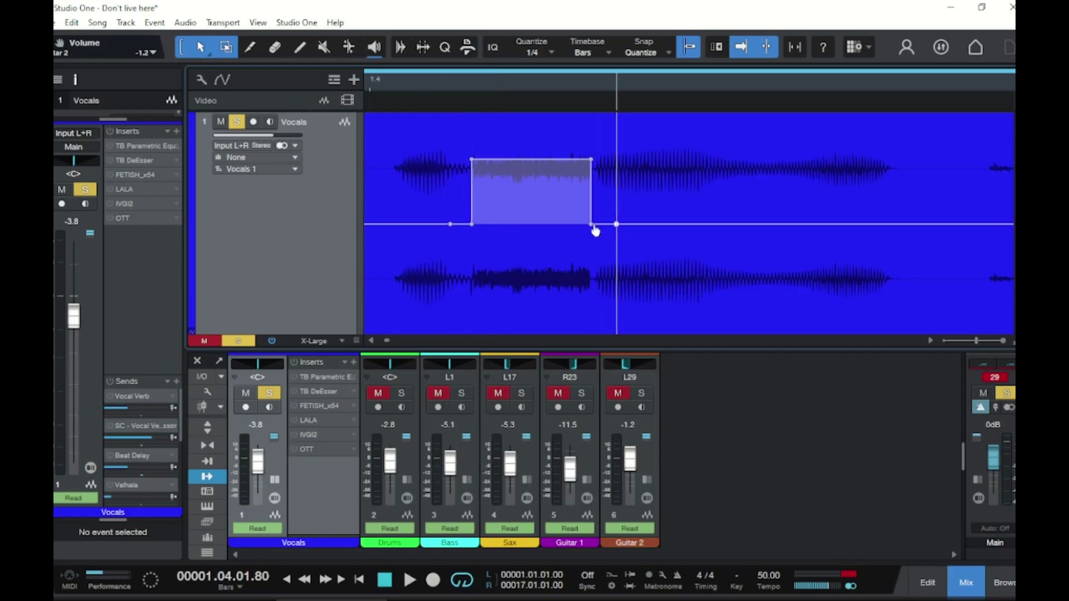
right_click(591, 224)
click(614, 294)
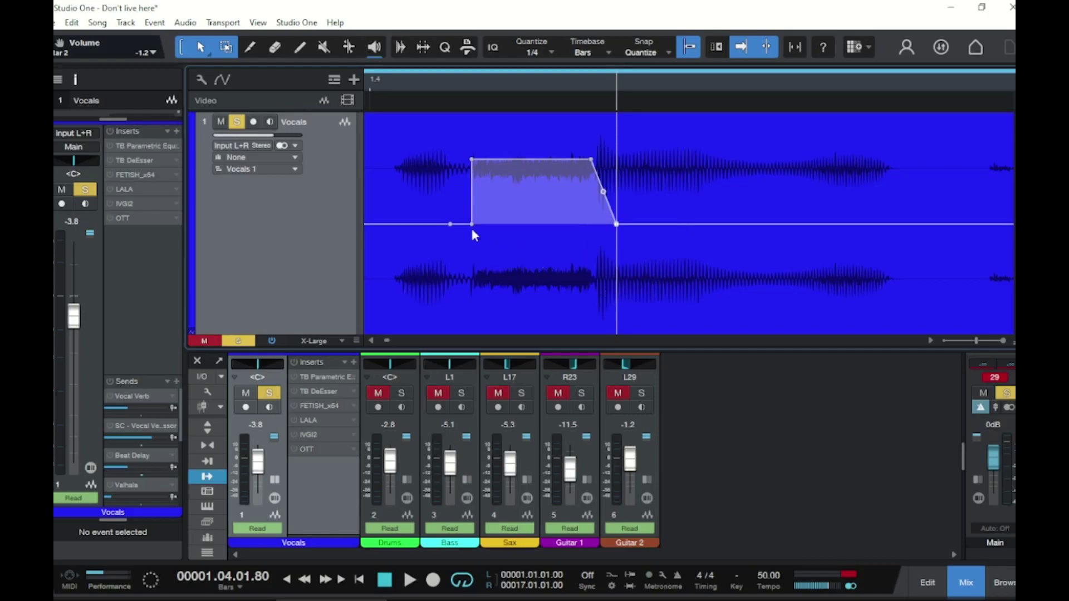
right_click(471, 225)
click(486, 293)
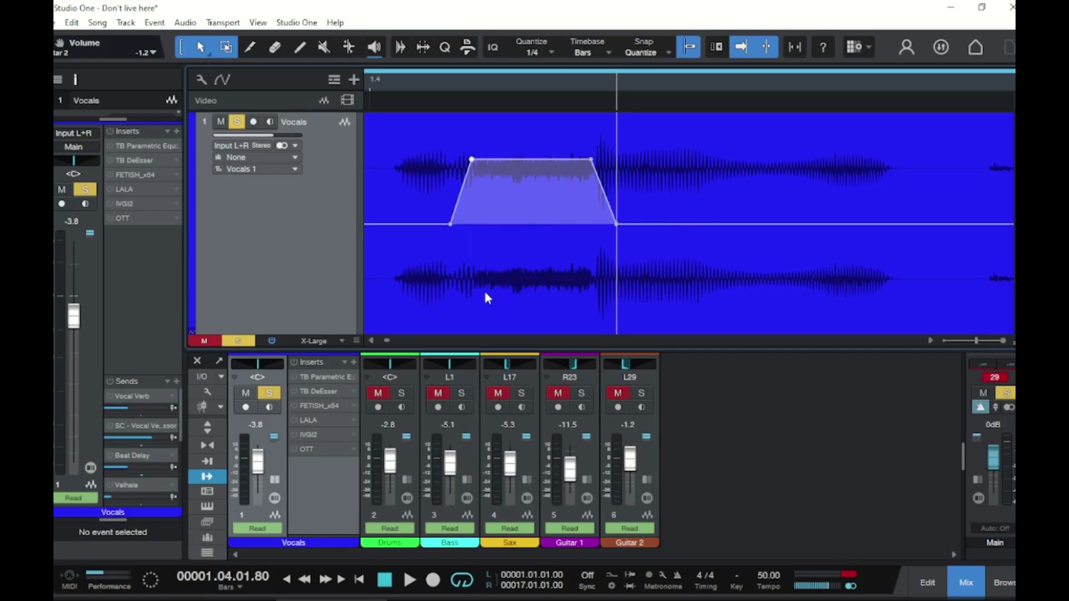
Step: Bend both ramps of the gain boost slightly inward into curves and play back the phrase
click(460, 193)
drag(461, 194, 464, 196)
drag(603, 201, 597, 207)
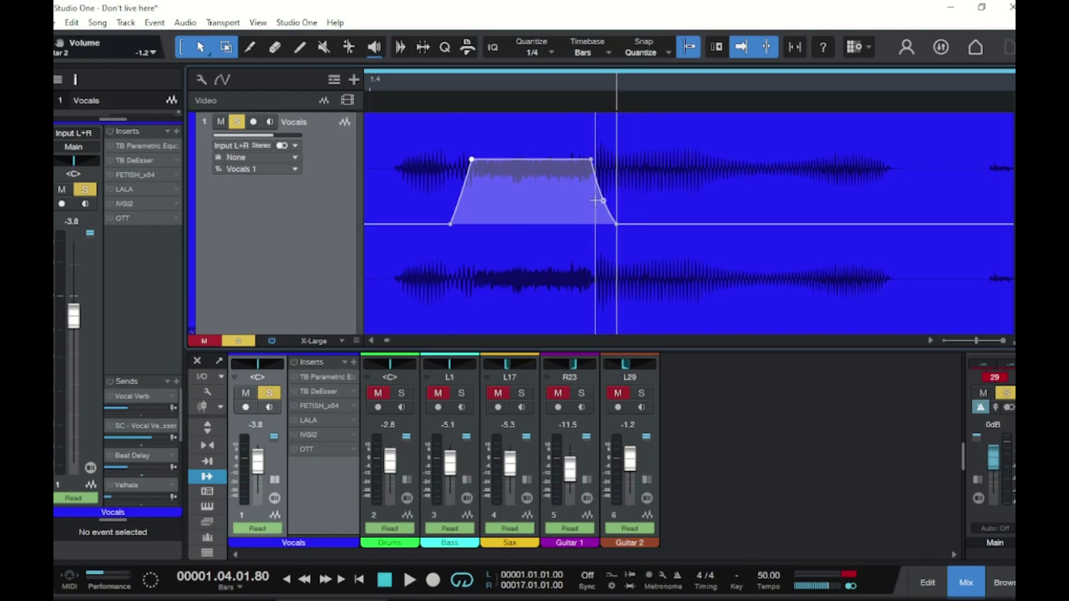
click(381, 83)
key(space)
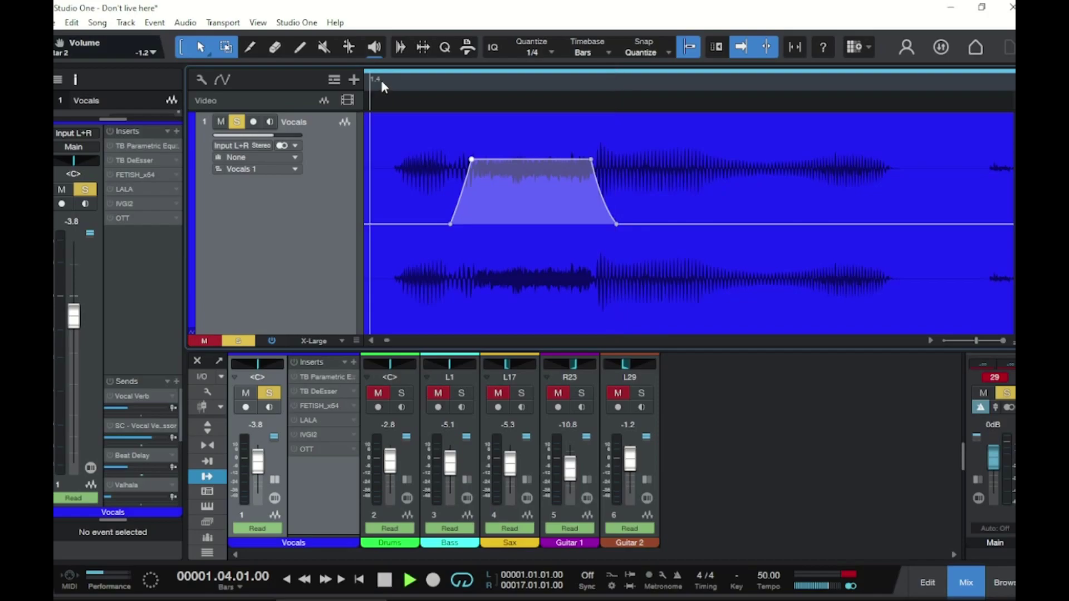
key(space)
Step: Widen the gain boost's base with new outer points, delete the former base points, and curve both ramps inward
click(435, 224)
click(628, 224)
right_click(617, 225)
click(638, 293)
right_click(451, 224)
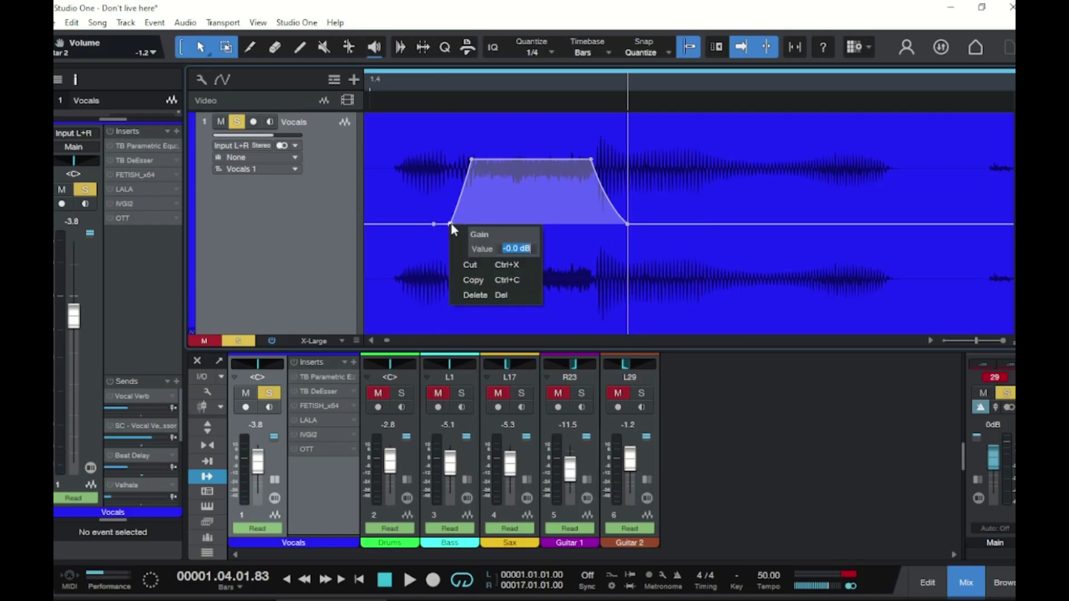
click(468, 293)
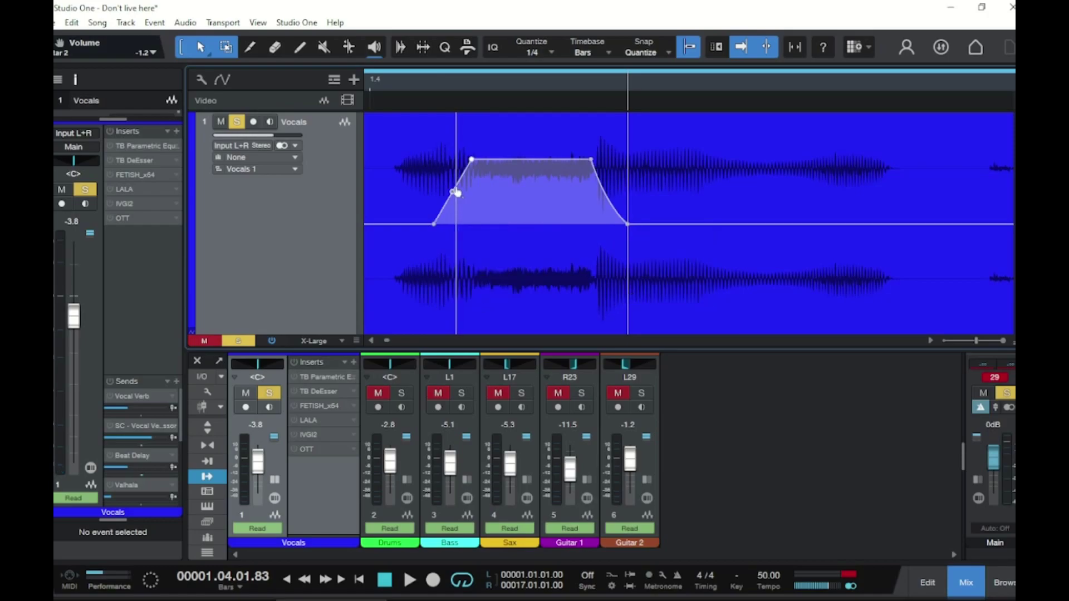
drag(457, 193, 462, 196)
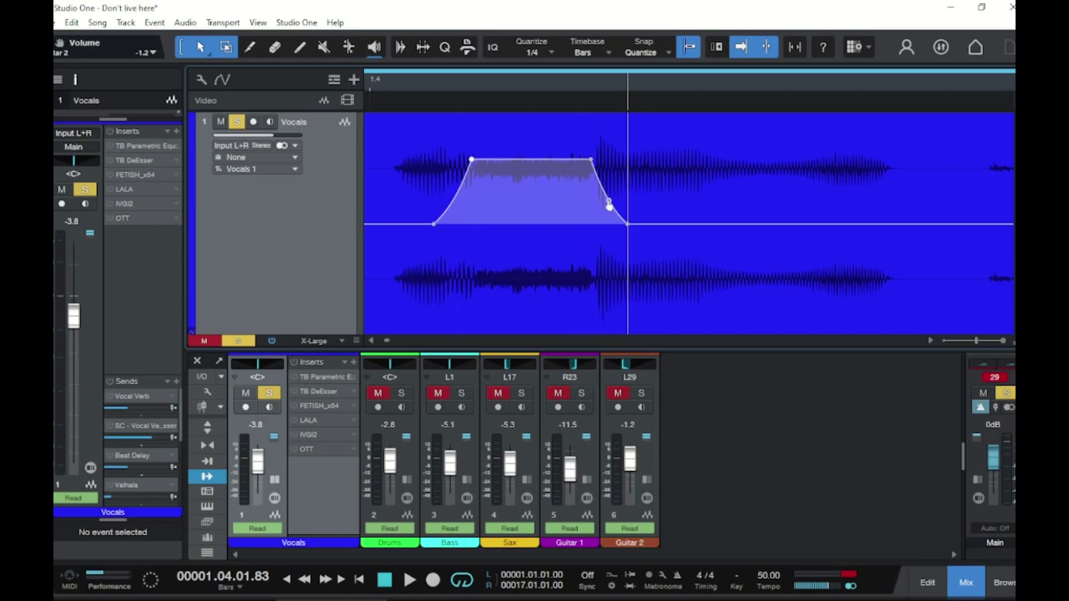
drag(608, 206, 604, 210)
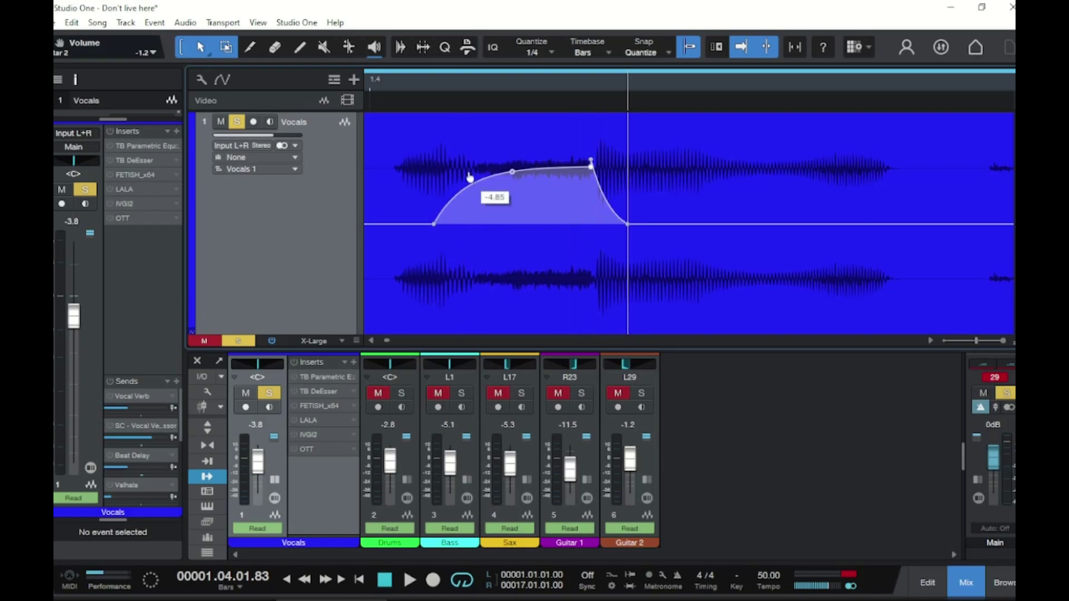
Step: Reshape the gain boost into a smooth arch by deleting its upper corner point and bending both sides outward
drag(470, 178, 466, 173)
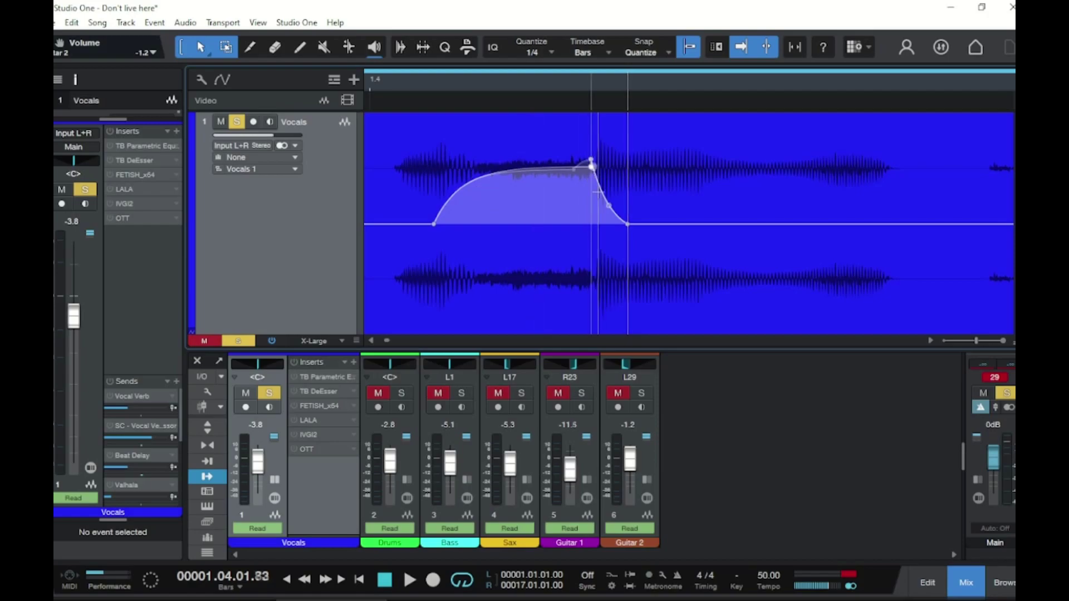
right_click(594, 160)
click(611, 224)
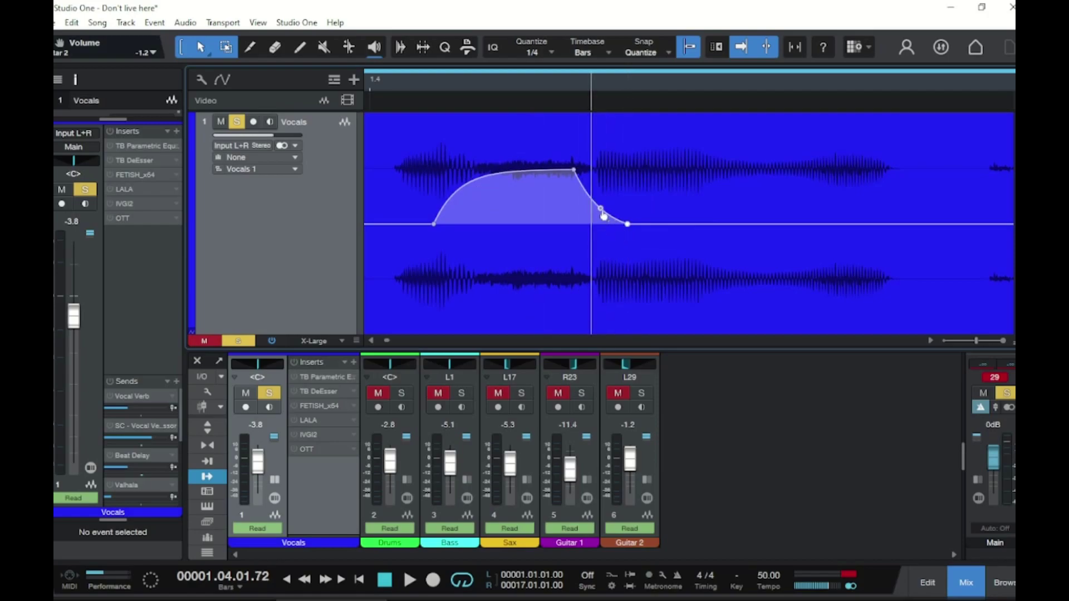
drag(601, 214, 613, 196)
drag(544, 151, 544, 154)
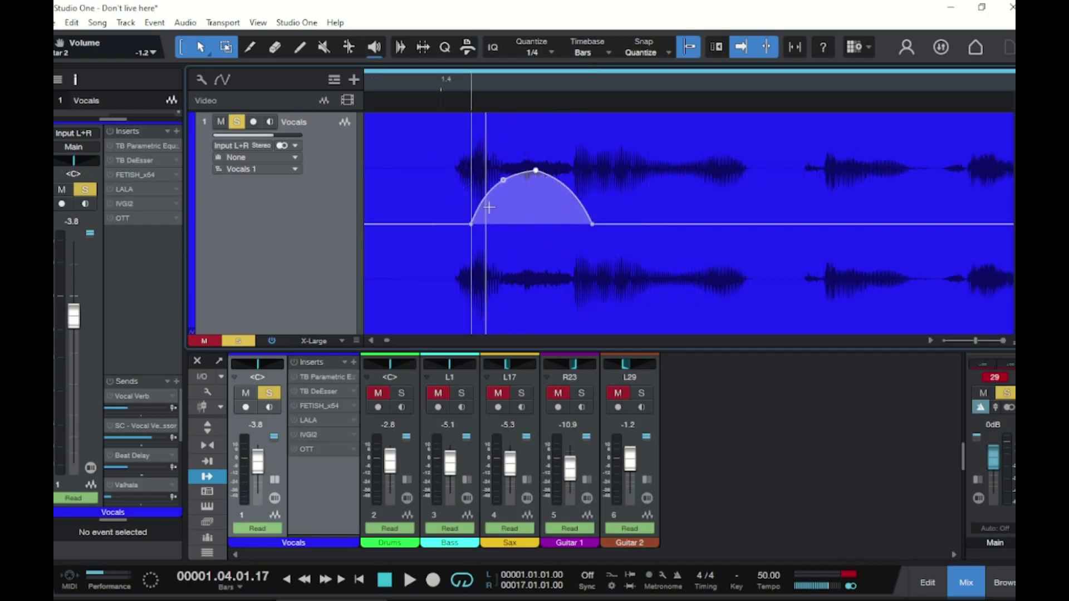
Step: Play back the phrase from bar position 1.3.4 to check the arched gain boost
click(385, 82)
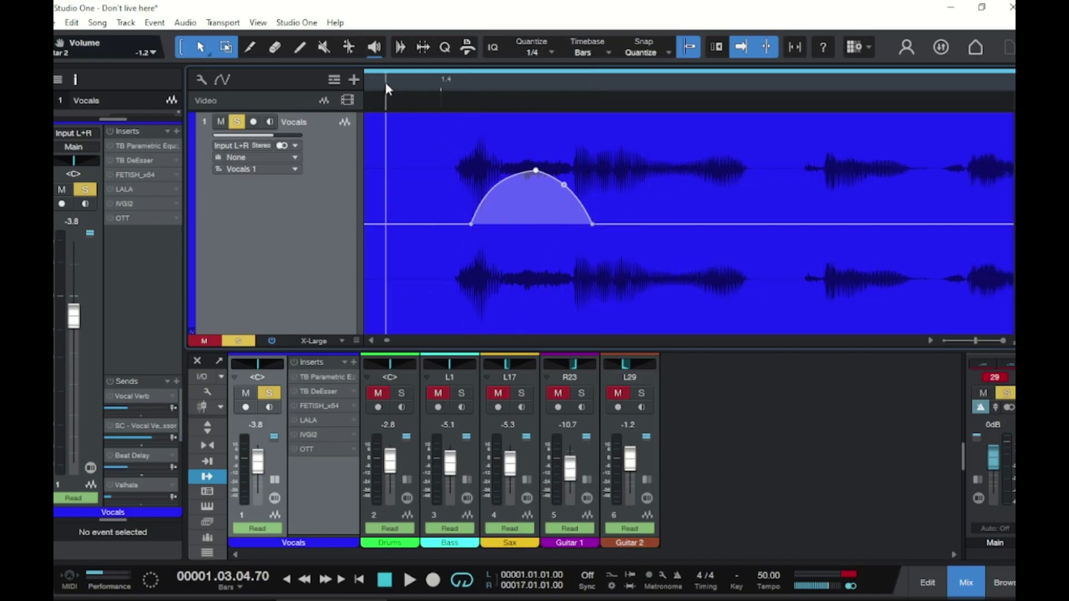
key(space)
key(space)
Step: Add a second gain boost of +5.4 dB on the dip within the second syllable and round it into an arch
click(682, 85)
scroll(671, 74, up, 3)
drag(651, 185, 674, 128)
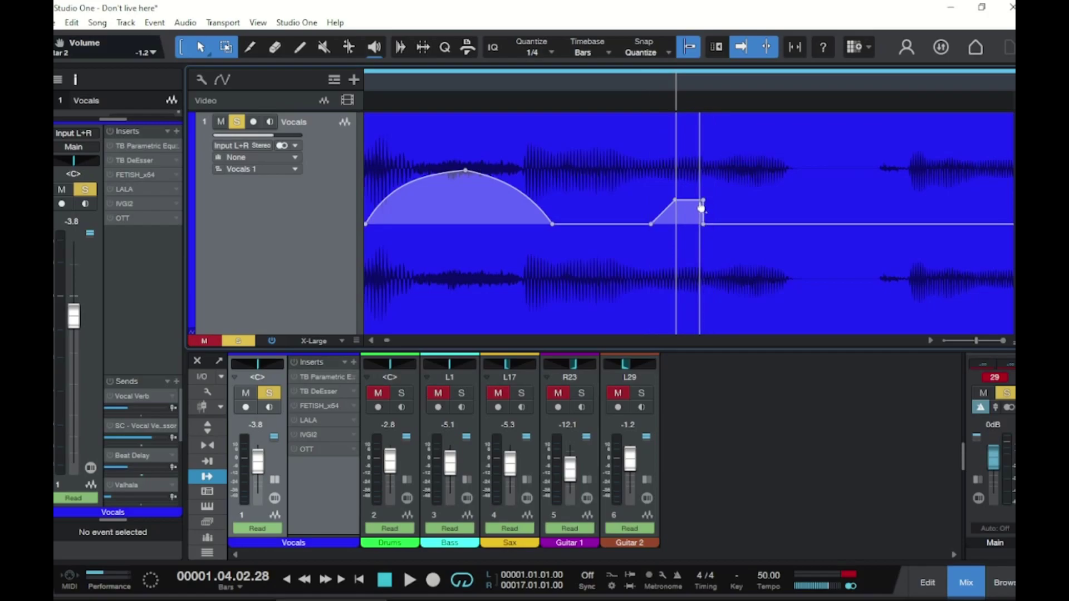
right_click(701, 208)
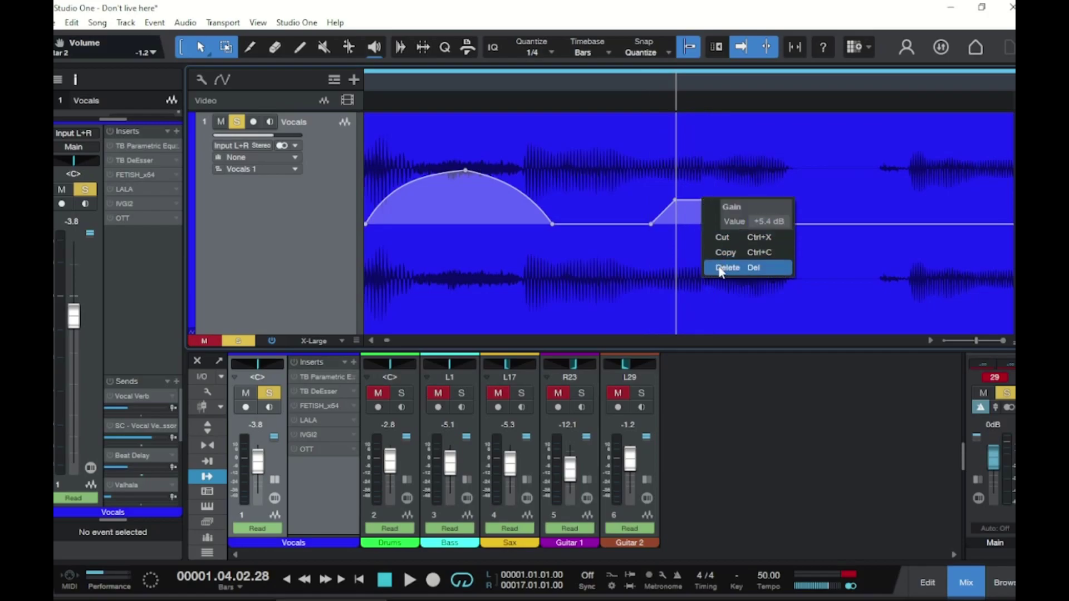
click(716, 268)
drag(690, 213, 661, 211)
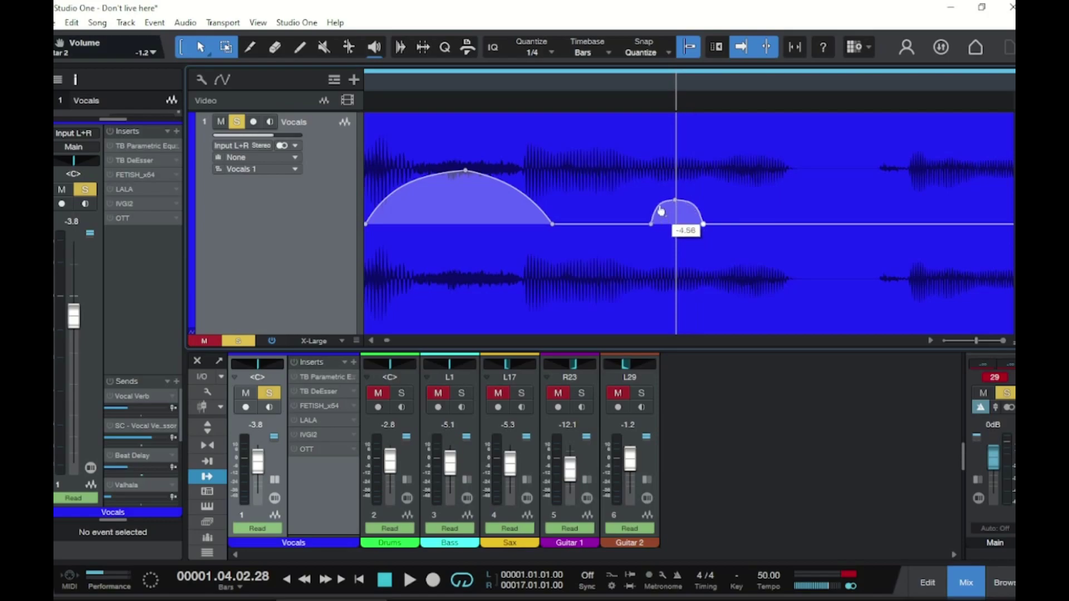
Step: Widen the second boost with new outer gain points, delete the former base points, and round its left side again
click(641, 225)
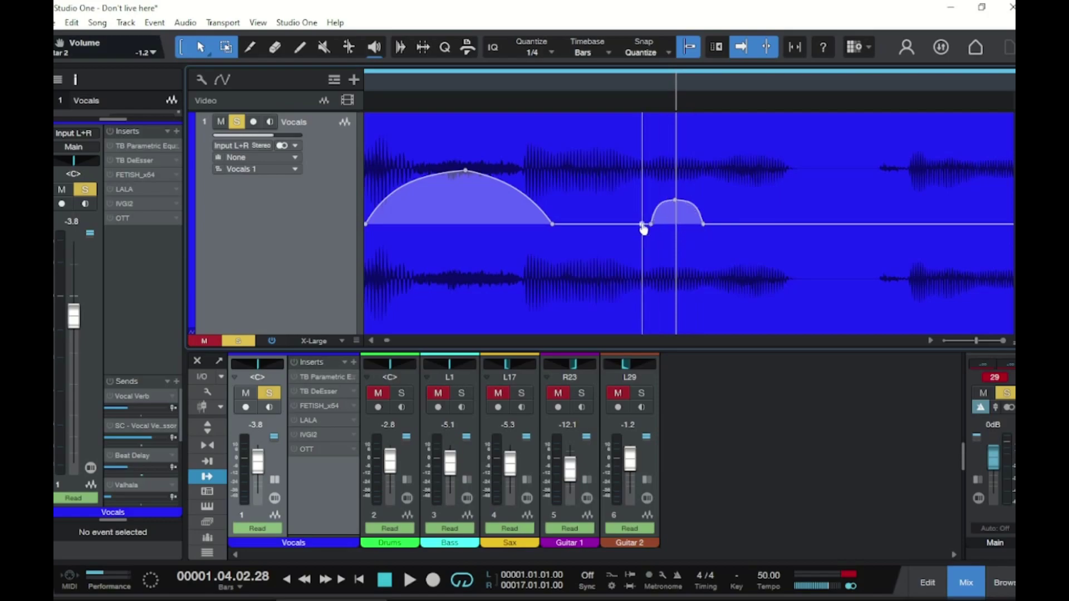
right_click(650, 224)
click(677, 293)
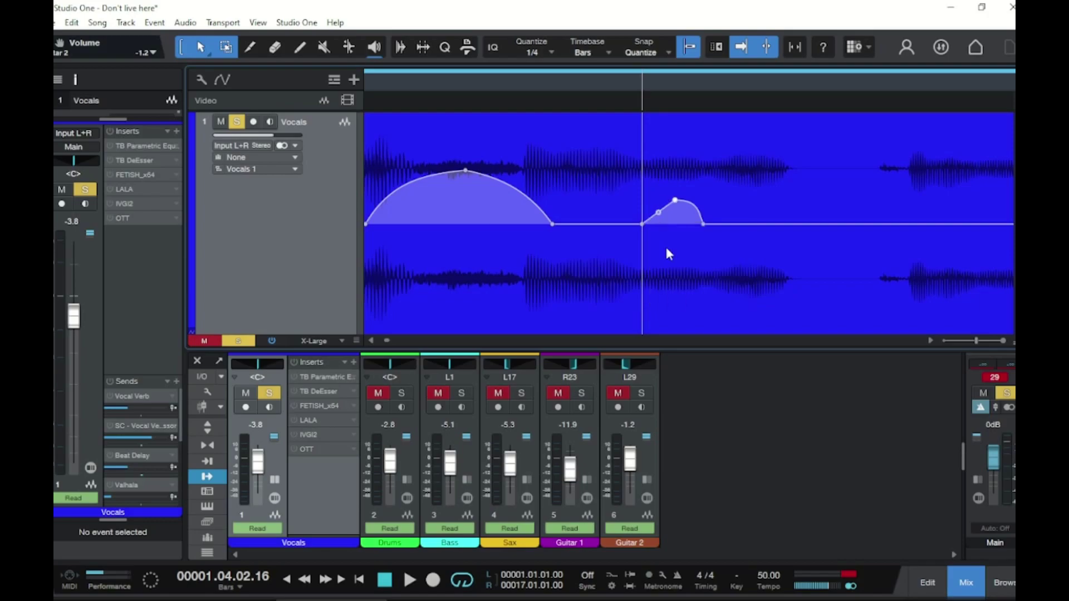
drag(659, 217, 658, 203)
click(716, 226)
right_click(705, 226)
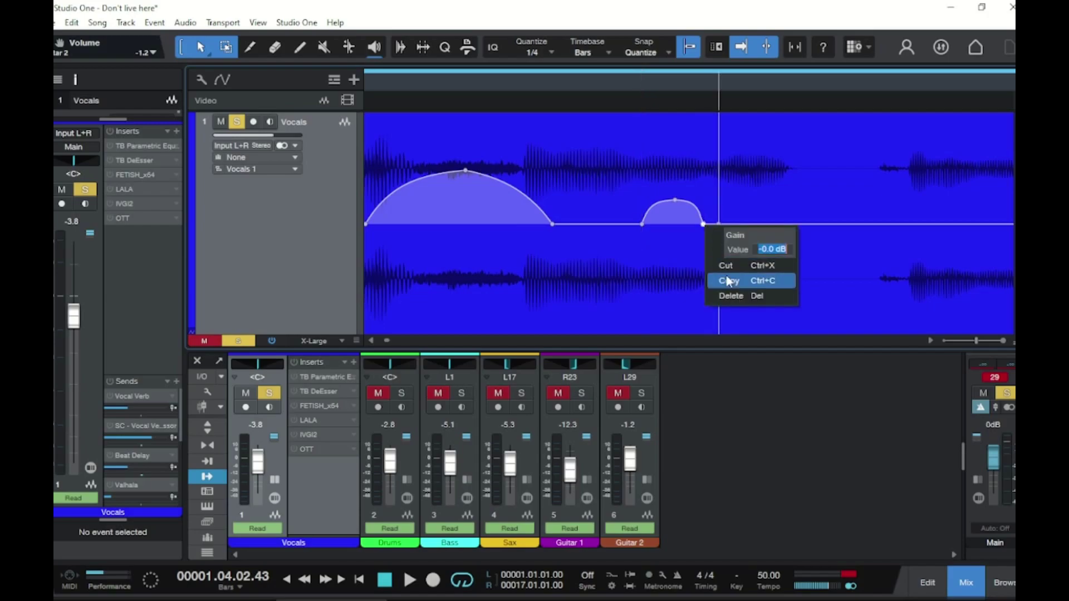
click(726, 296)
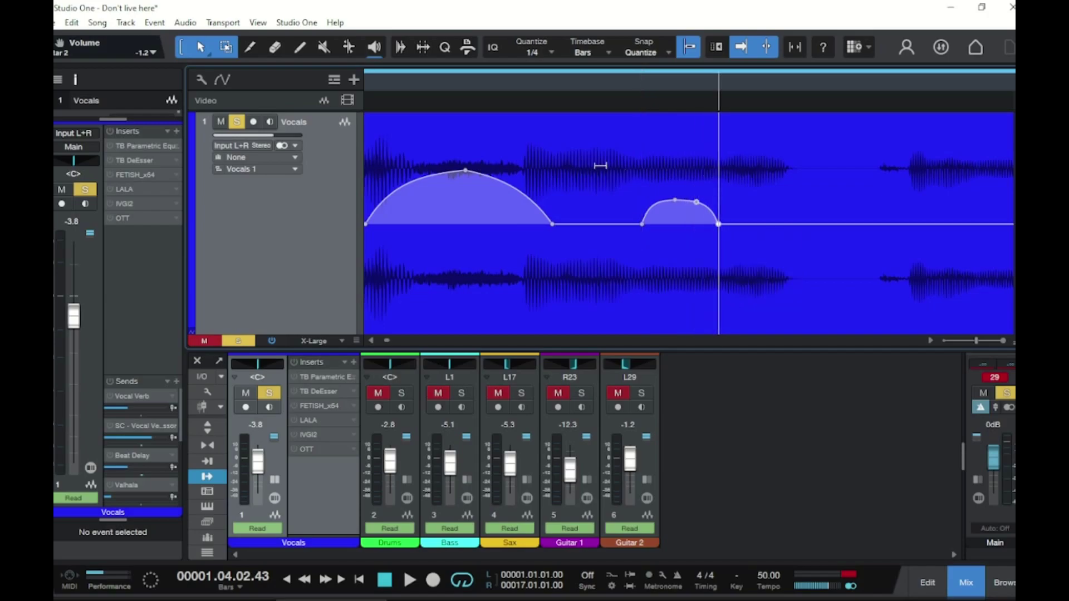
drag(681, 145, 673, 140)
Step: Play back the phrase with both gain boosts and move the playhead to bar position 1.4
scroll(674, 86, down, 2)
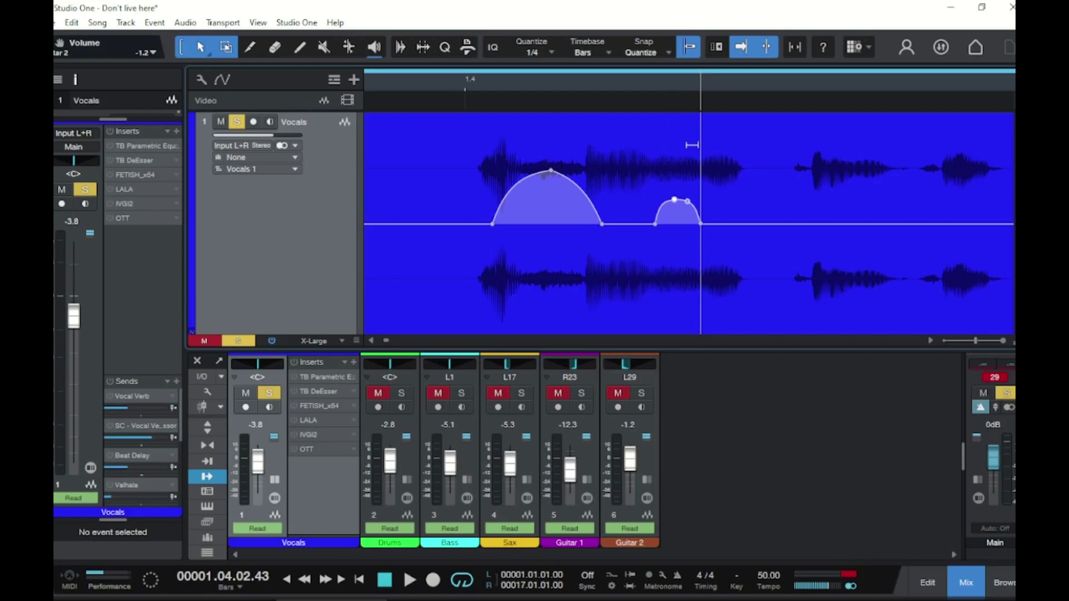
click(396, 85)
key(space)
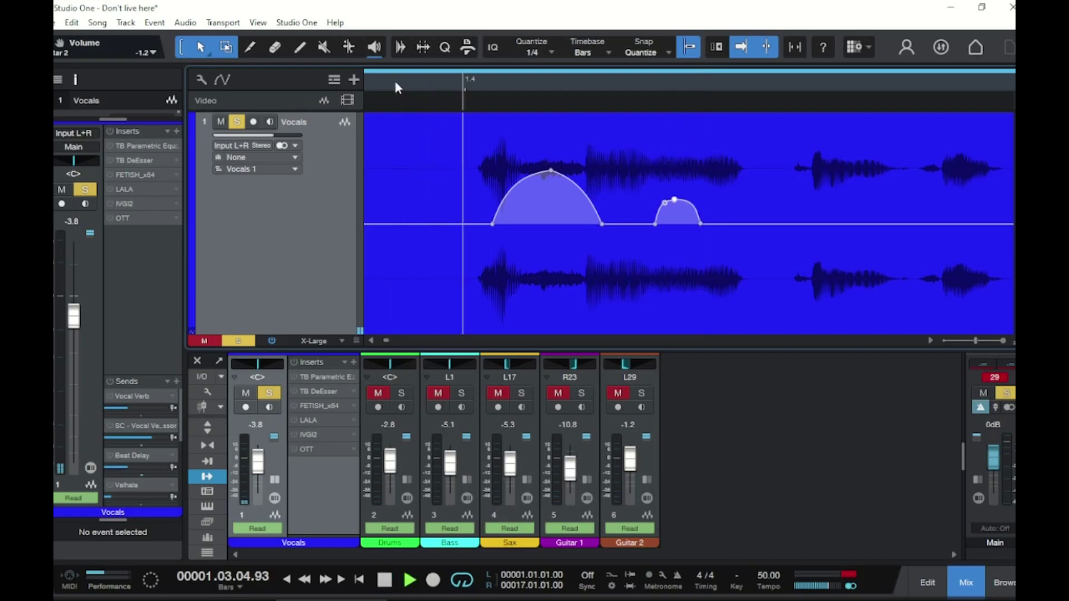
key(space)
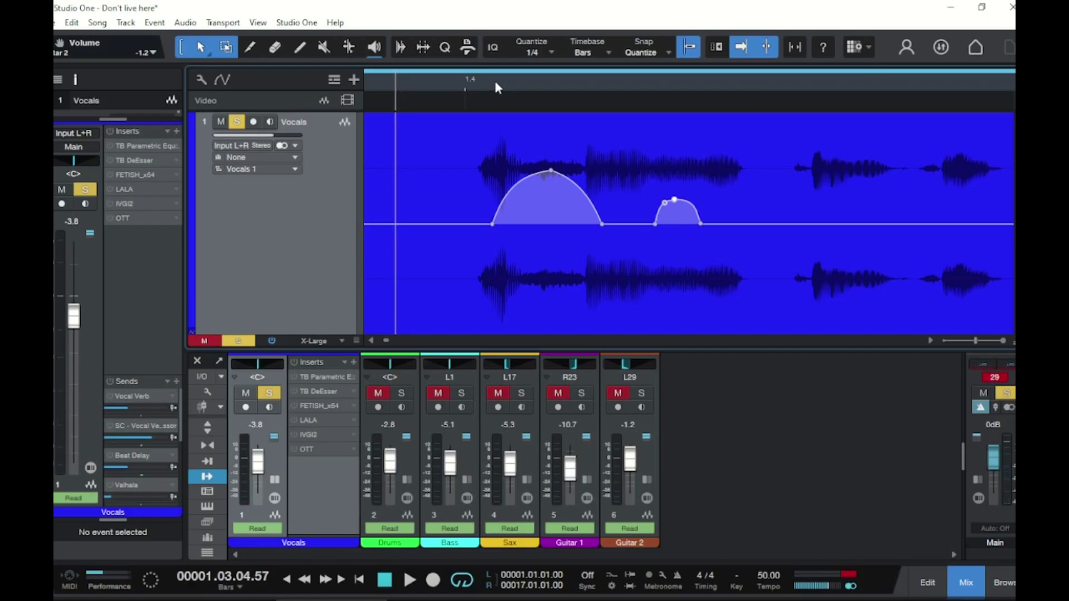
drag(749, 81, 555, 90)
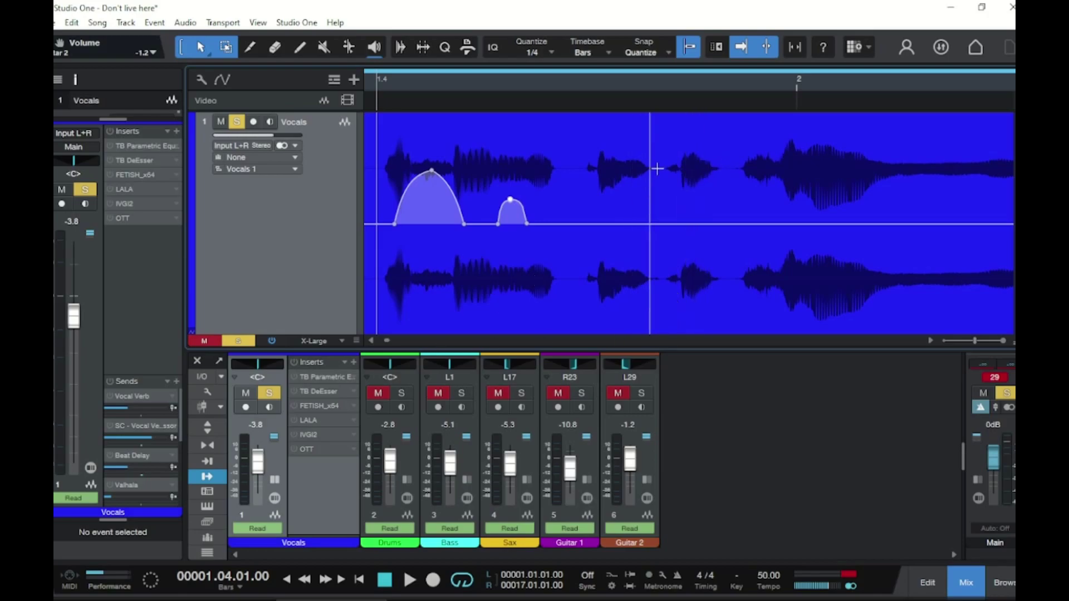
Step: Select the quiet start of the sustained note's tail after bar 2 and raise its gain envelope into a flat boost
drag(739, 101, 495, 94)
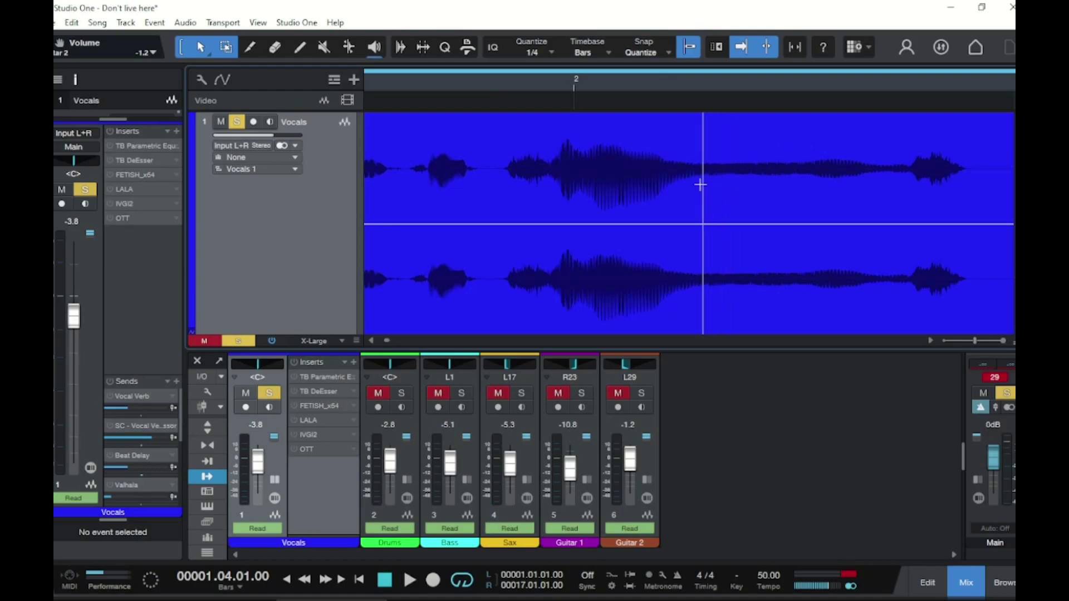
drag(695, 184, 806, 188)
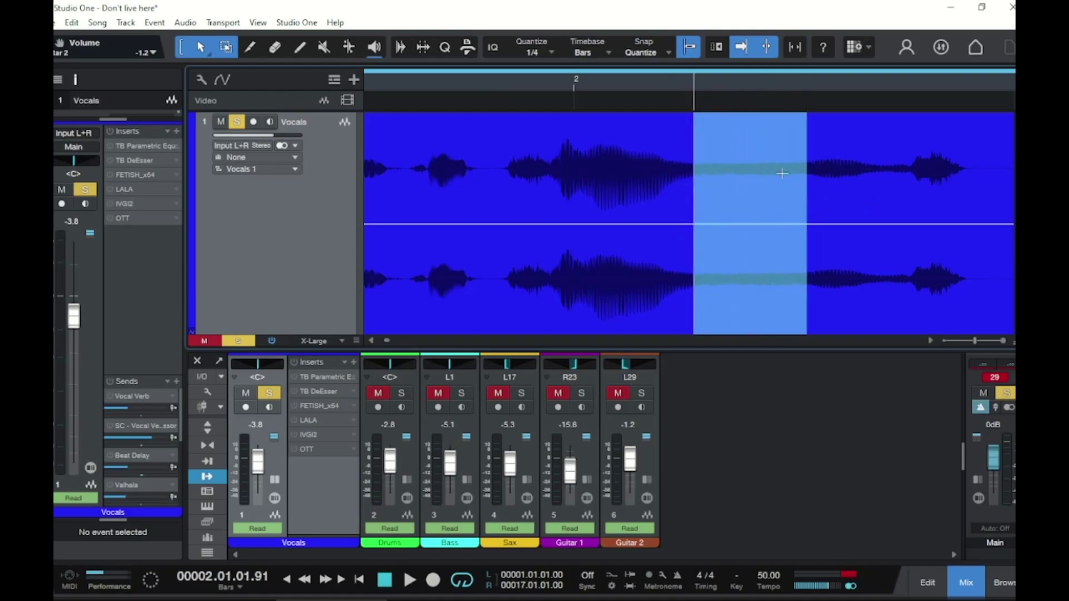
drag(749, 147, 732, 127)
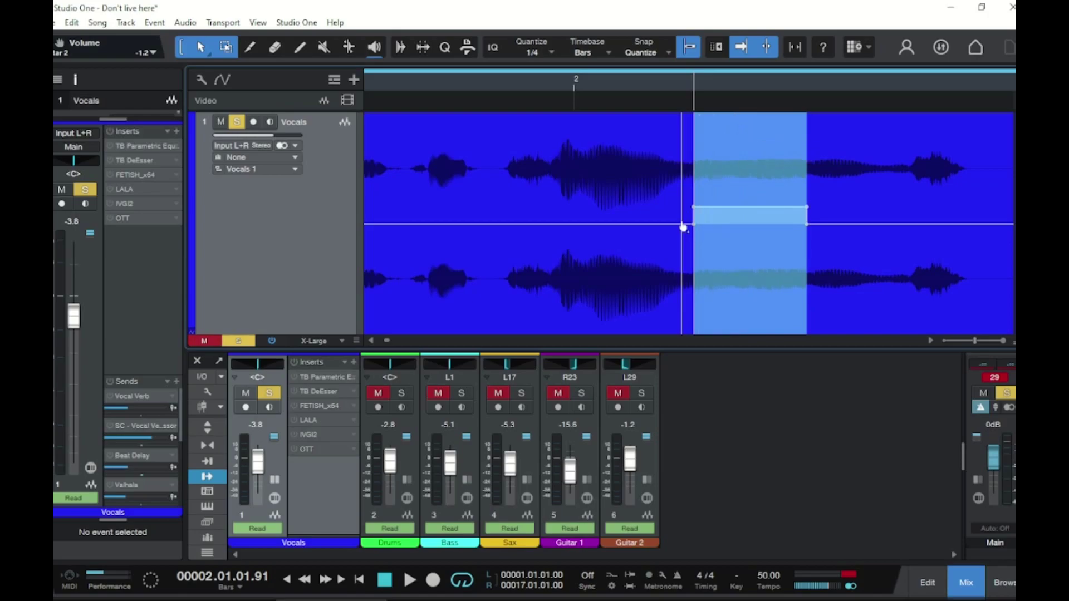
Step: Slope both sides of the sustained-note boost with new outer gain points and delete its two original base points
click(667, 224)
right_click(696, 229)
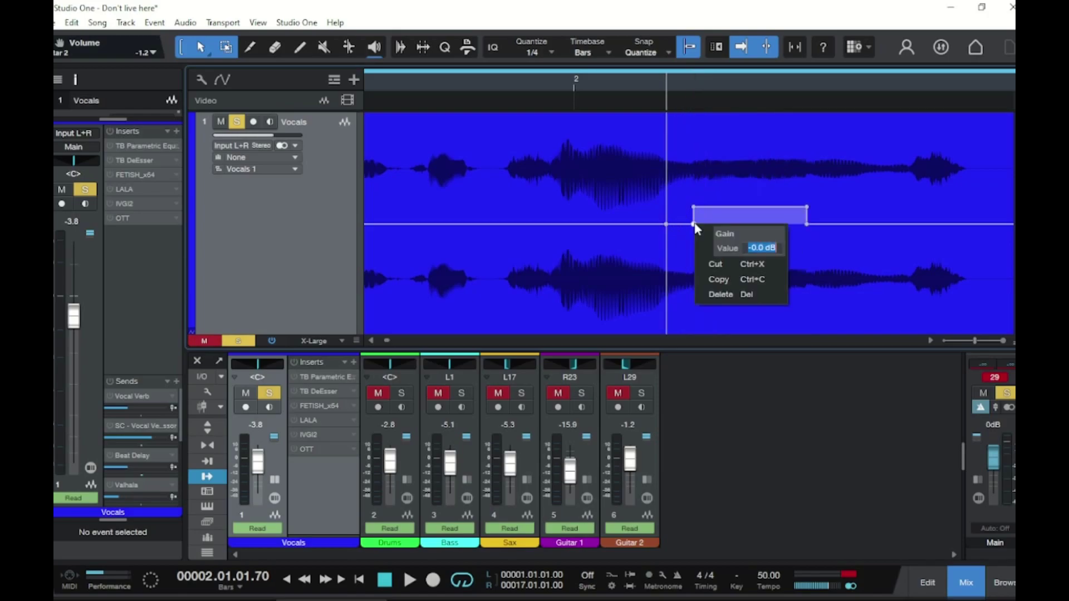
click(718, 294)
click(825, 230)
right_click(808, 224)
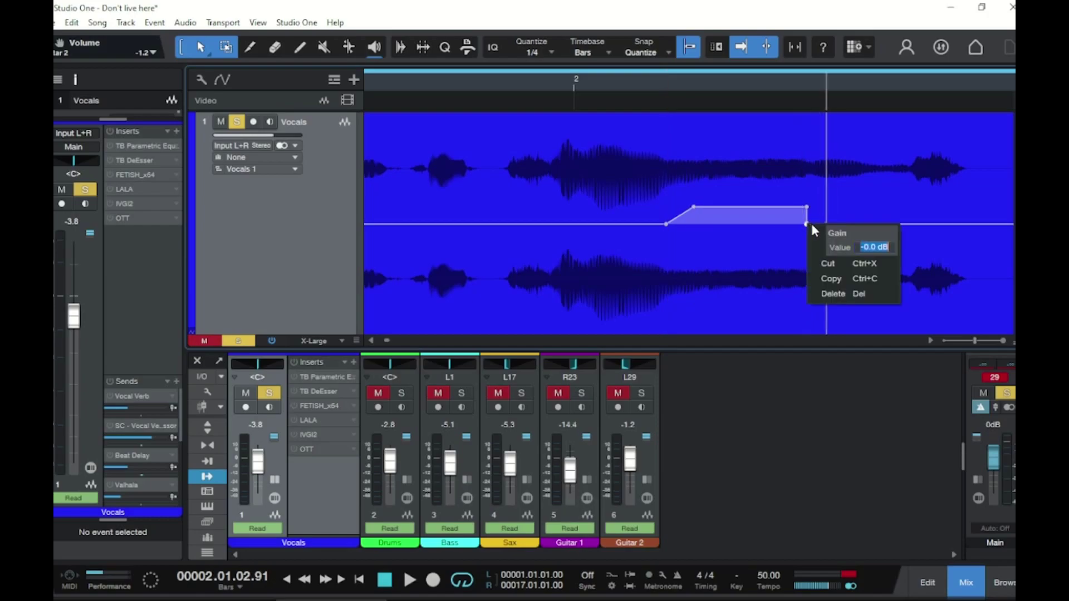
click(833, 293)
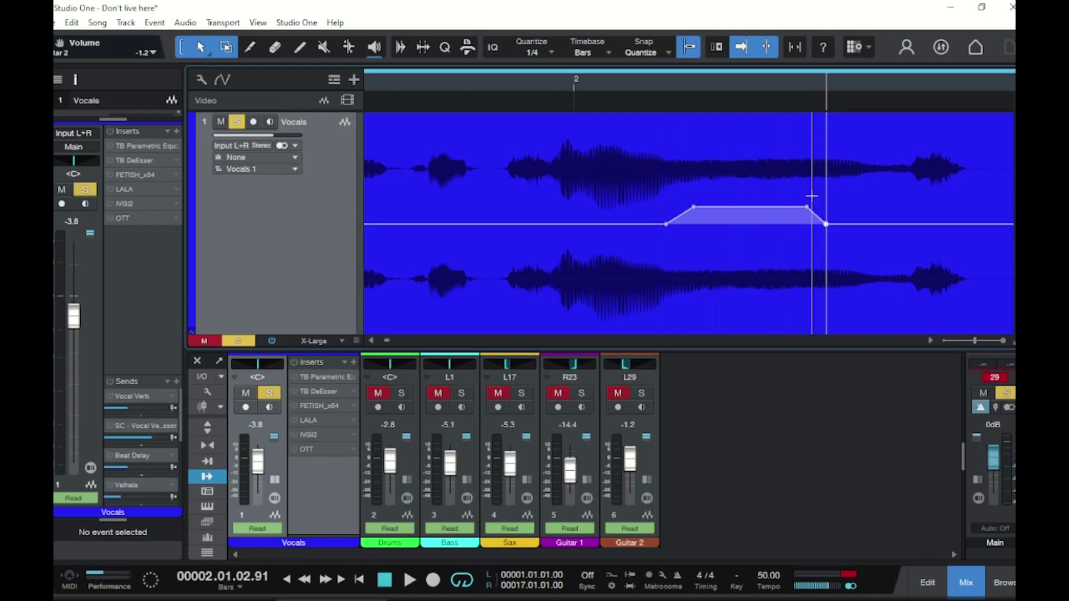
Step: Play back the phrase from shortly before bar 2 to check the boost on the sustained note
click(488, 83)
key(space)
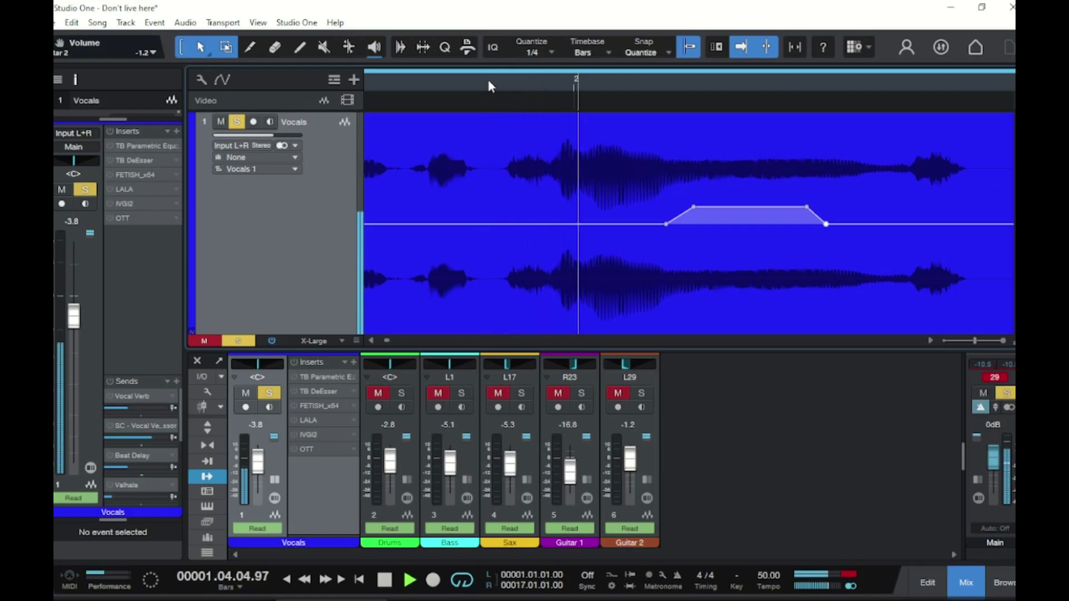
key(space)
Step: Boost the short quiet stretch before the final syllable and slope both sides with outer gain points, deleting the original base points
drag(877, 167, 903, 181)
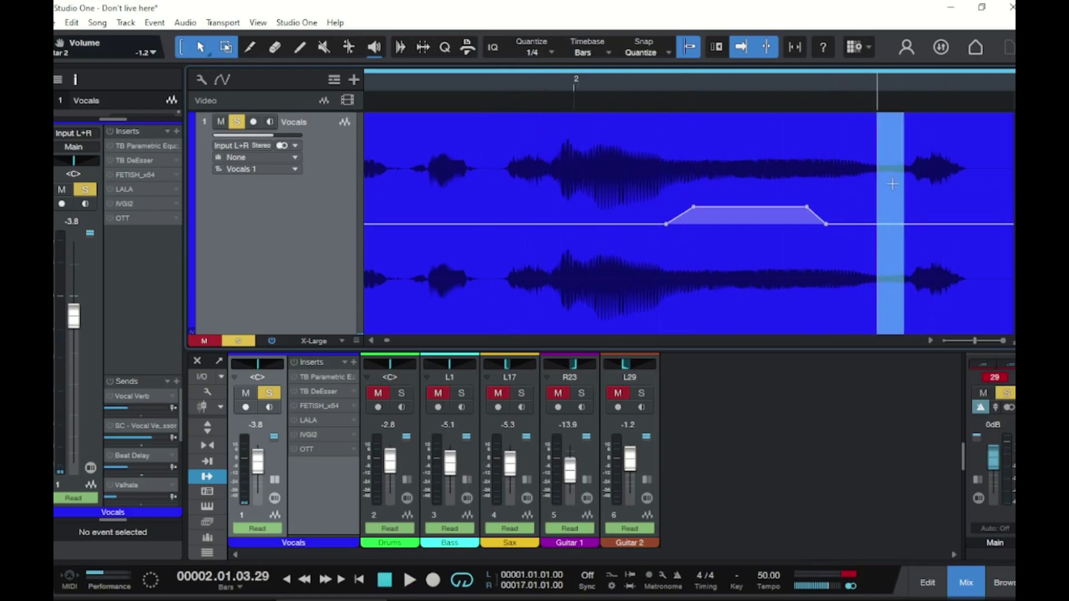
drag(889, 222, 880, 185)
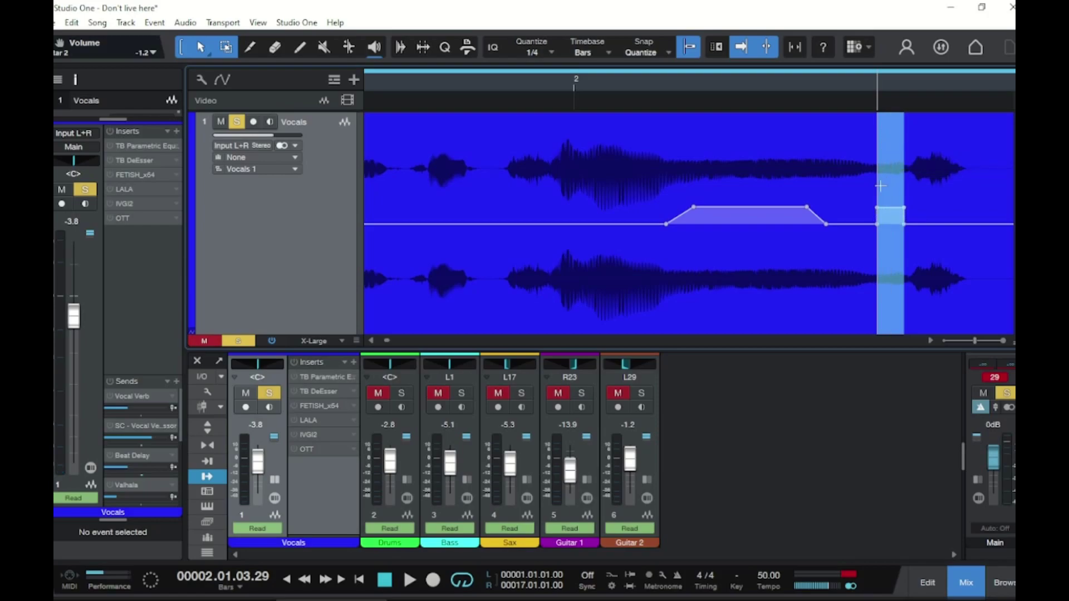
click(866, 224)
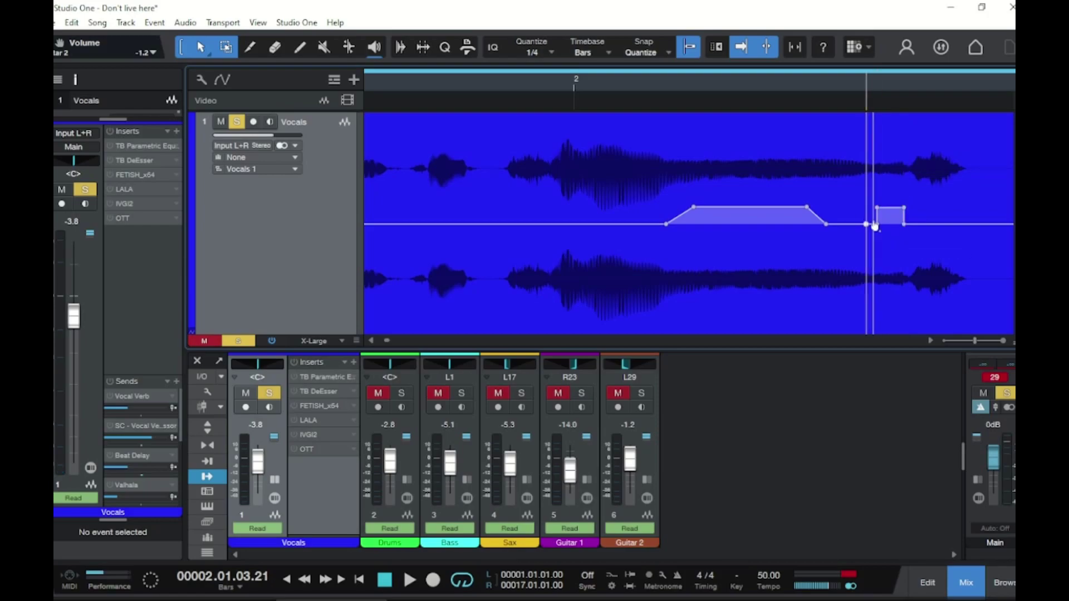
right_click(876, 225)
click(900, 289)
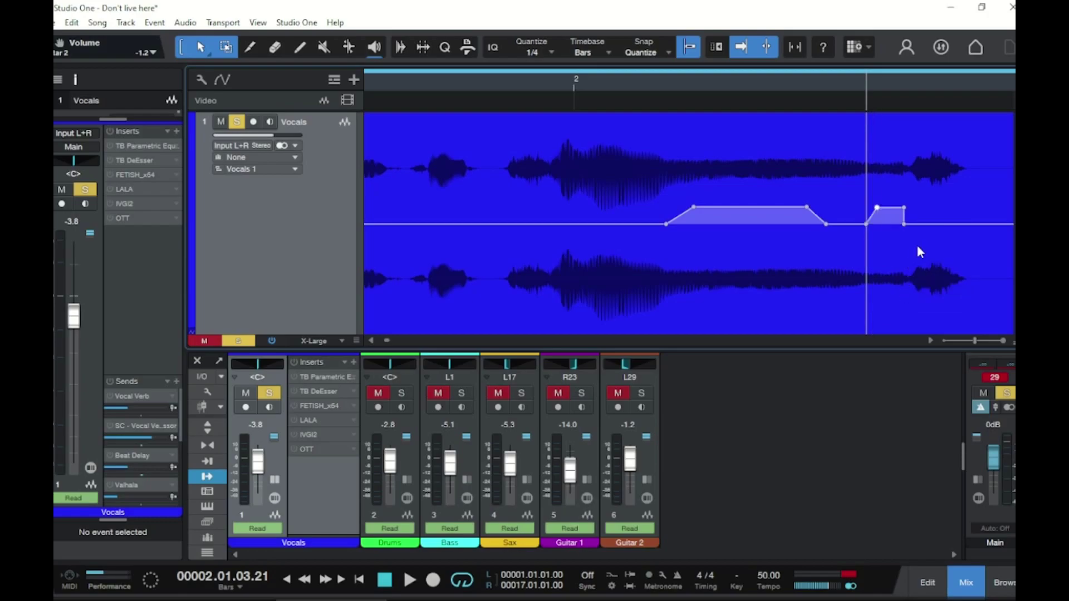
click(923, 231)
right_click(903, 224)
click(923, 296)
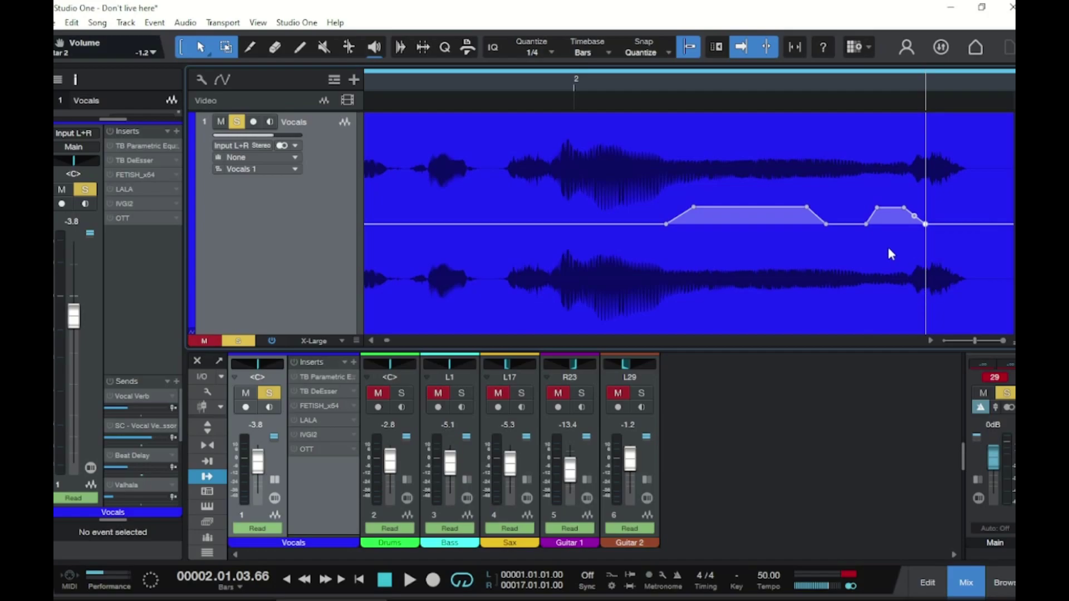
Step: Play back from position 1.4.4 to check the sustained note together with the short boost before the final syllable
click(489, 79)
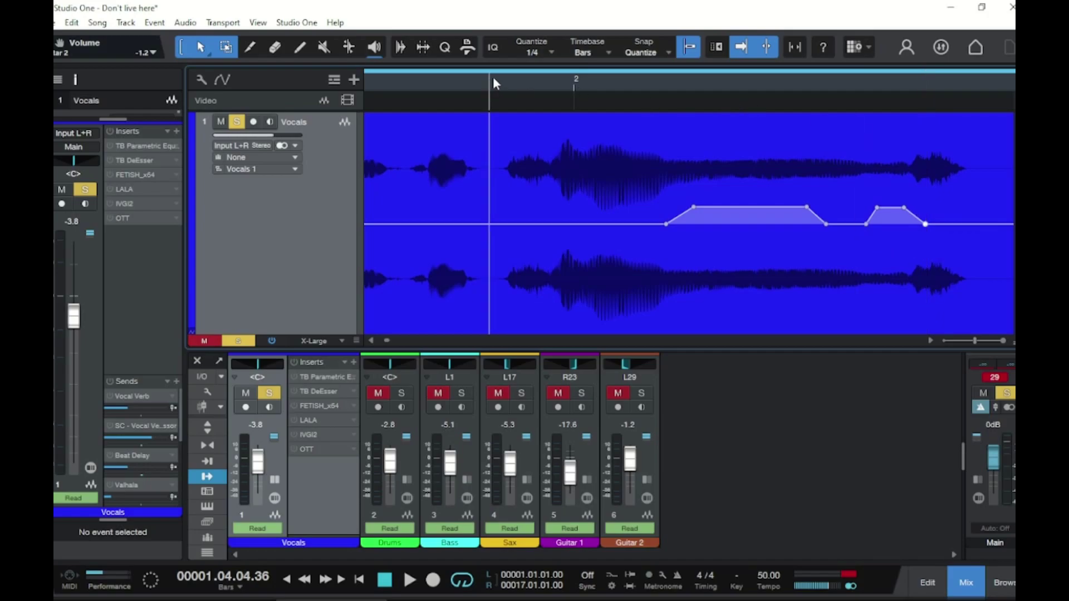
key(space)
key(space)
Step: Round the falling edge of the long sustained-note boost into a smooth curve
drag(827, 75, 827, 87)
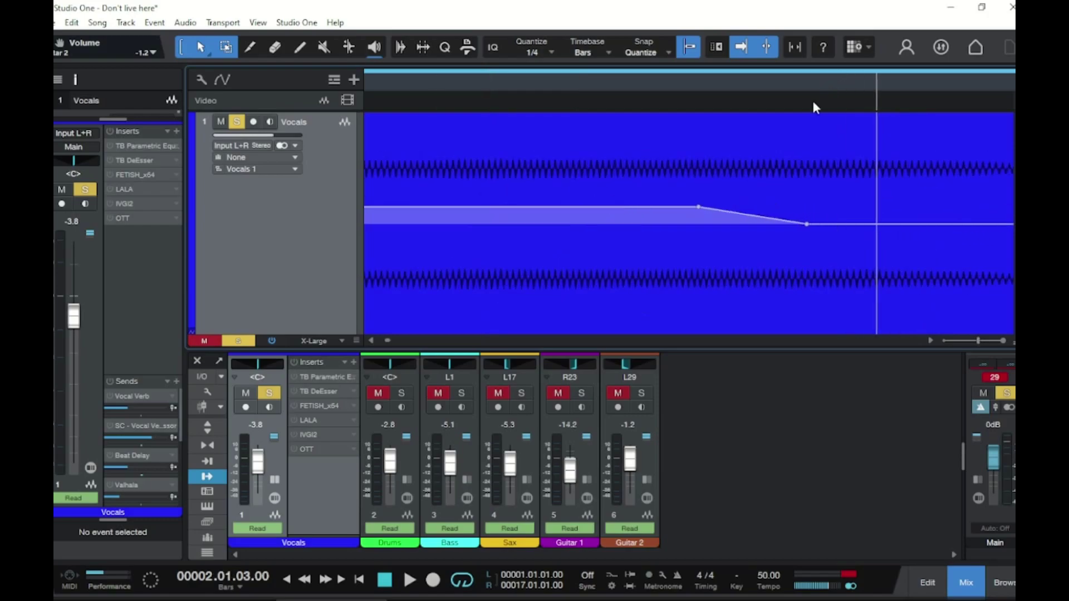
drag(751, 217, 751, 214)
Step: Add gain points around bar 2 and lower the loud onset of the sustained note to about -2.5 dB
scroll(733, 86, down, 10)
scroll(729, 88, down, 3)
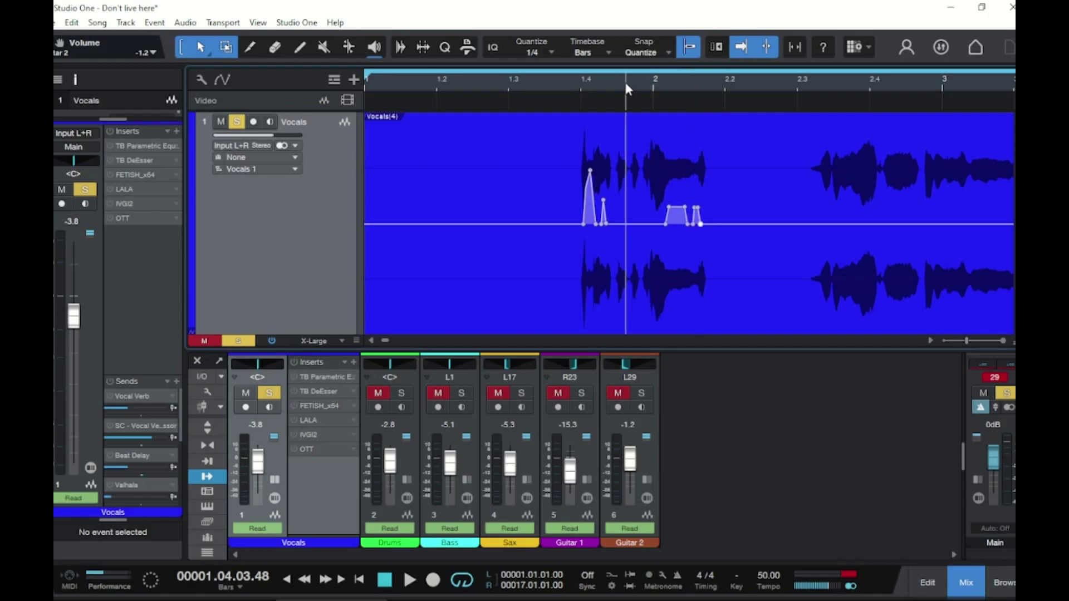
scroll(625, 85, up, 5)
click(622, 223)
mouse_move(644, 231)
mouse_down()
mouse_move(639, 240)
mouse_move(708, 238)
mouse_move(639, 242)
mouse_up()
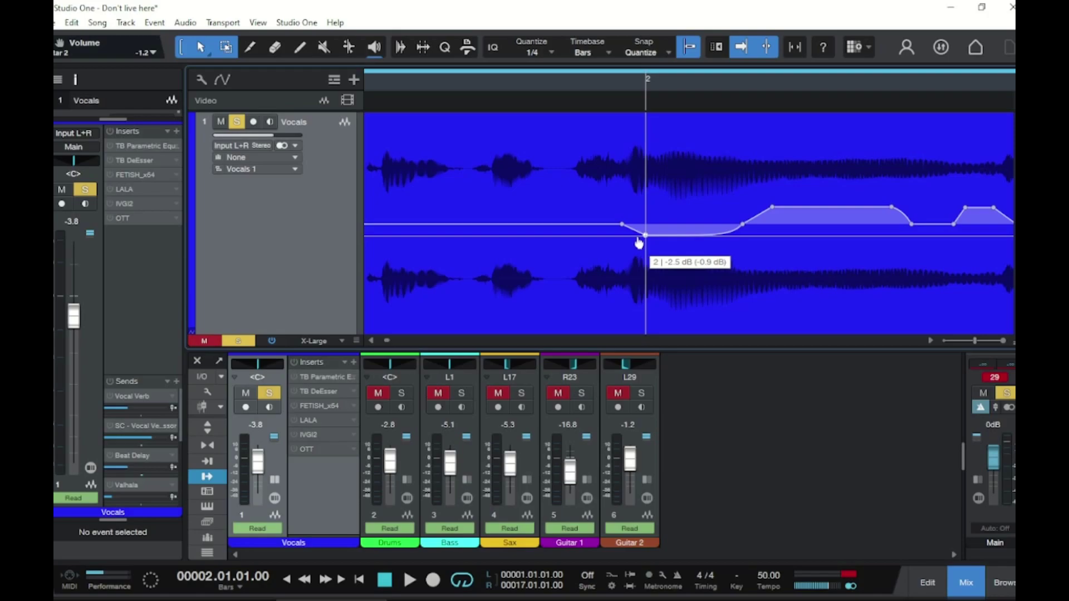
drag(639, 243, 639, 241)
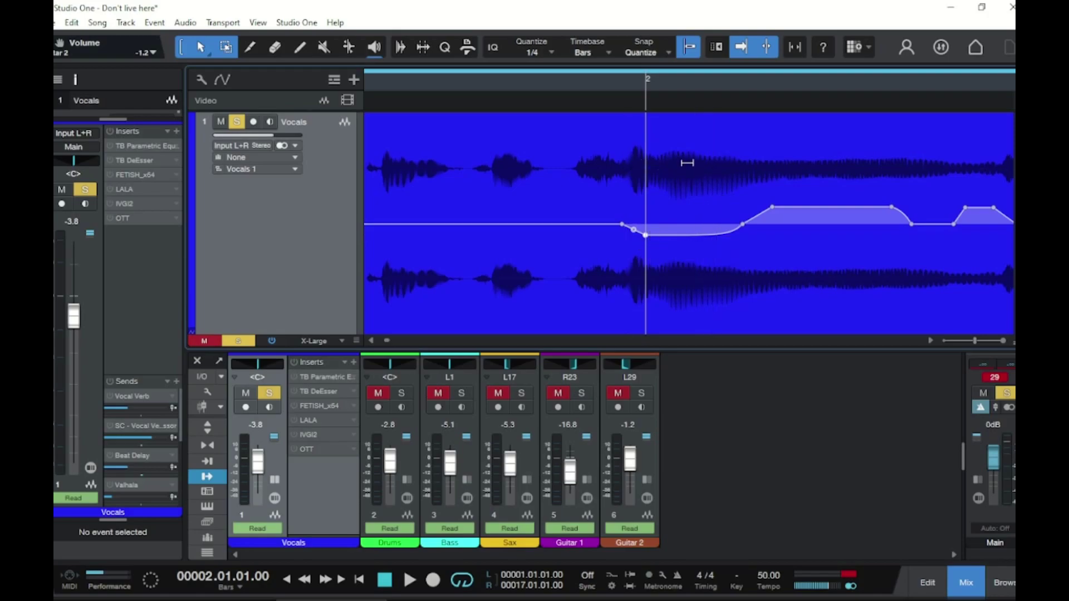
Step: Lower the gain envelope slightly between the first two arched boosts and on the stretch leading up to the first one
drag(544, 83, 817, 67)
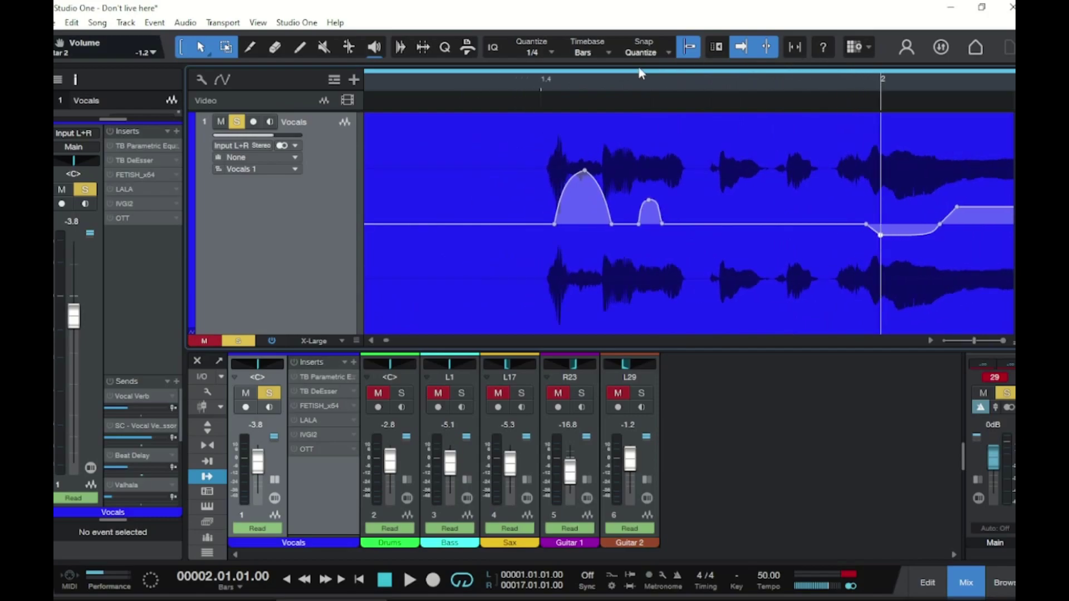
click(616, 79)
scroll(620, 77, up, 5)
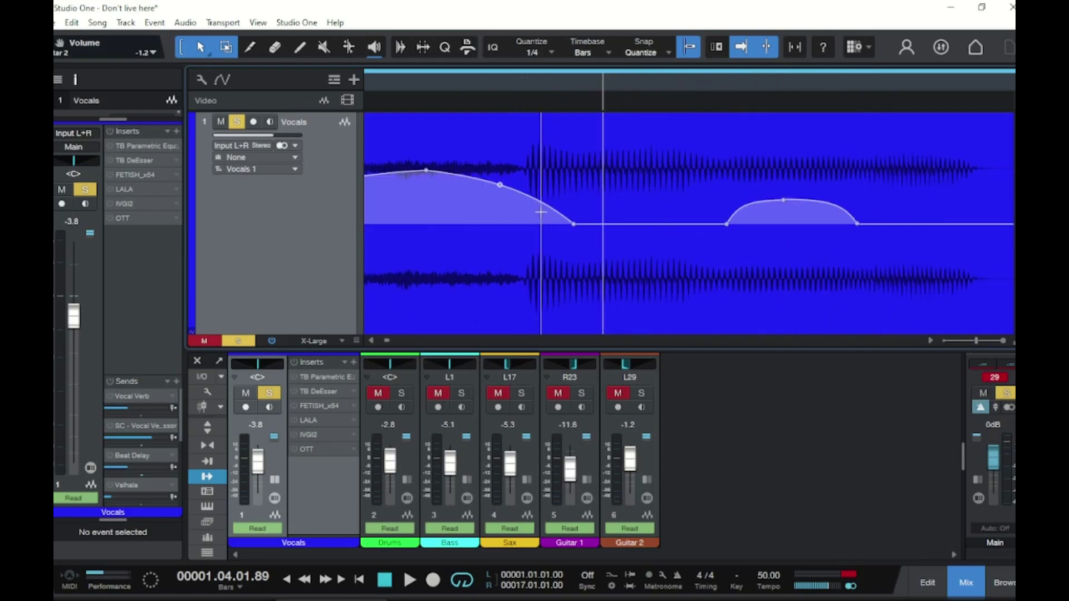
drag(545, 211, 543, 232)
drag(488, 192, 499, 189)
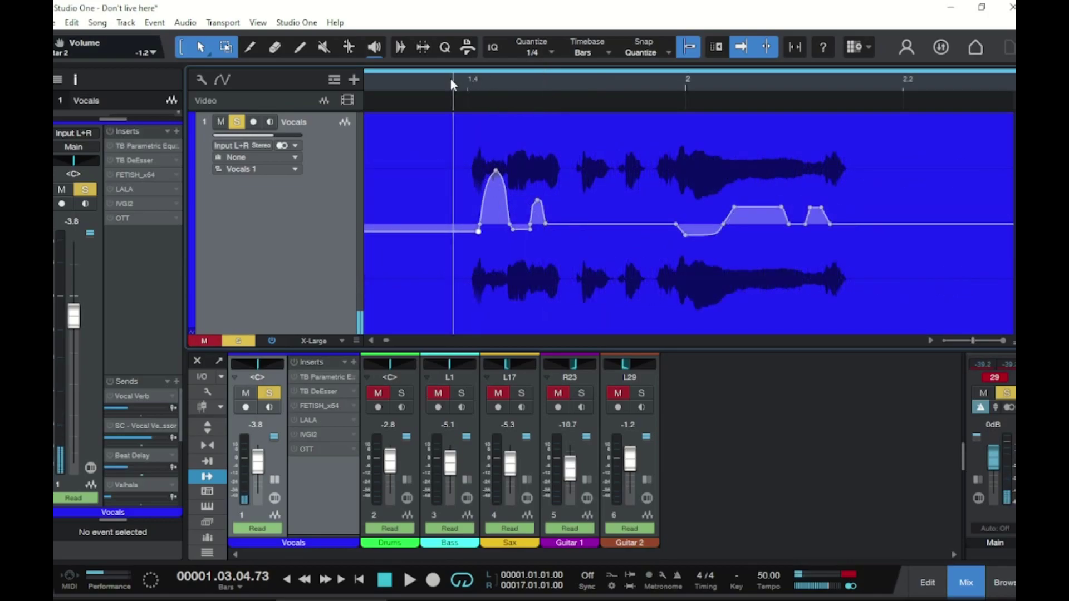
Step: Play back the whole phrase from just before position 1.4 to check all the gain boosts and cuts
click(450, 84)
key(space)
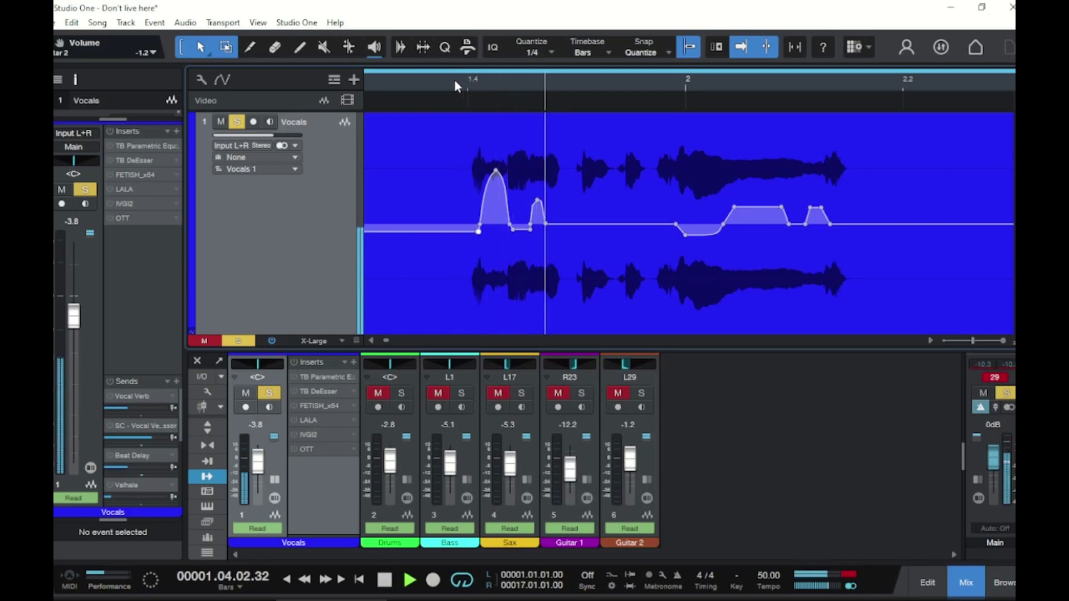
key(space)
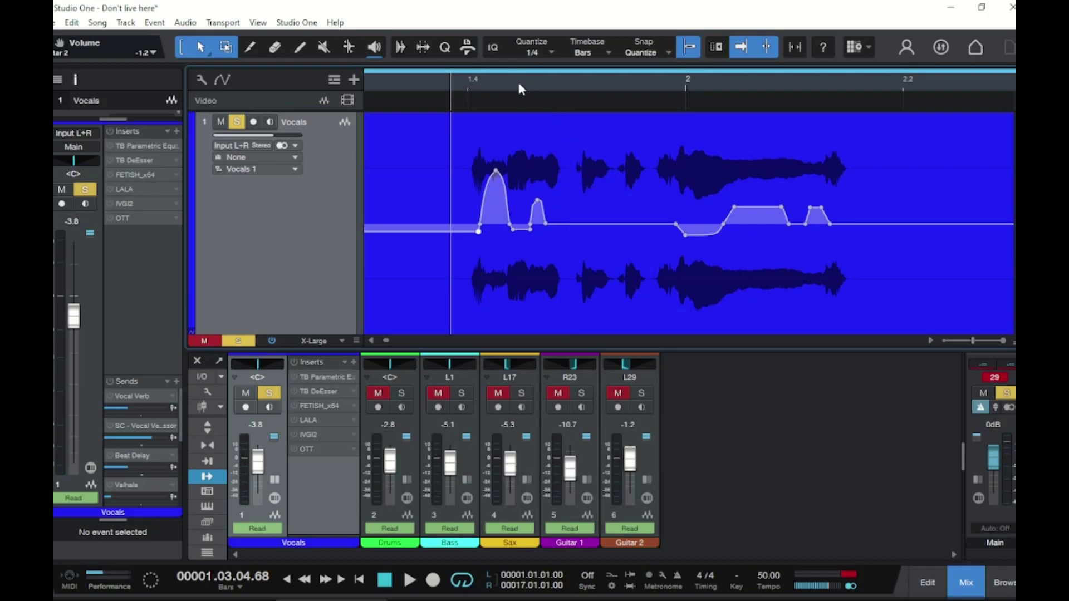
click(487, 182)
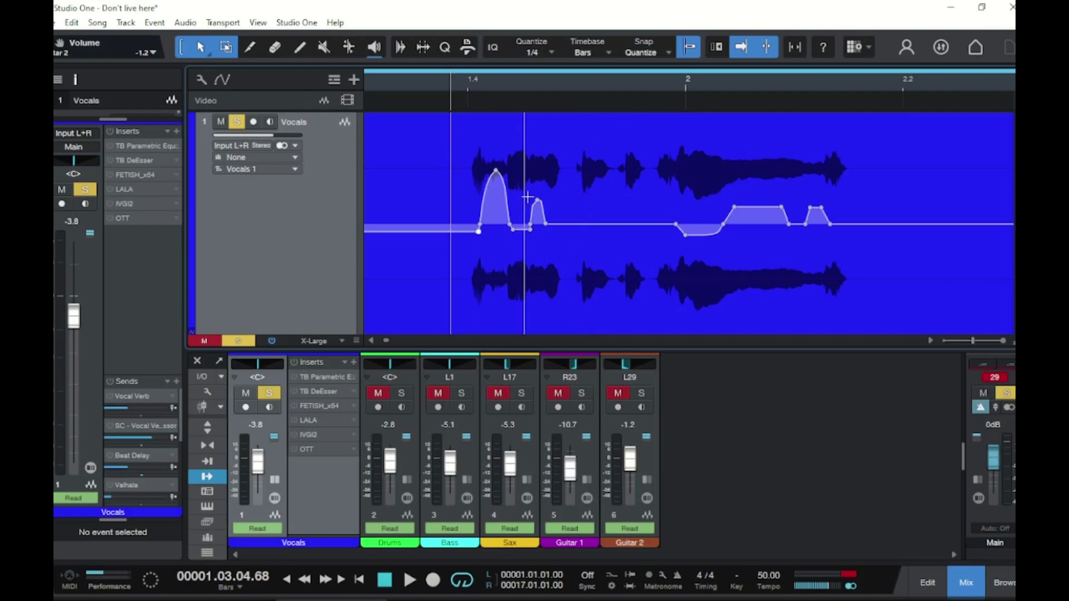